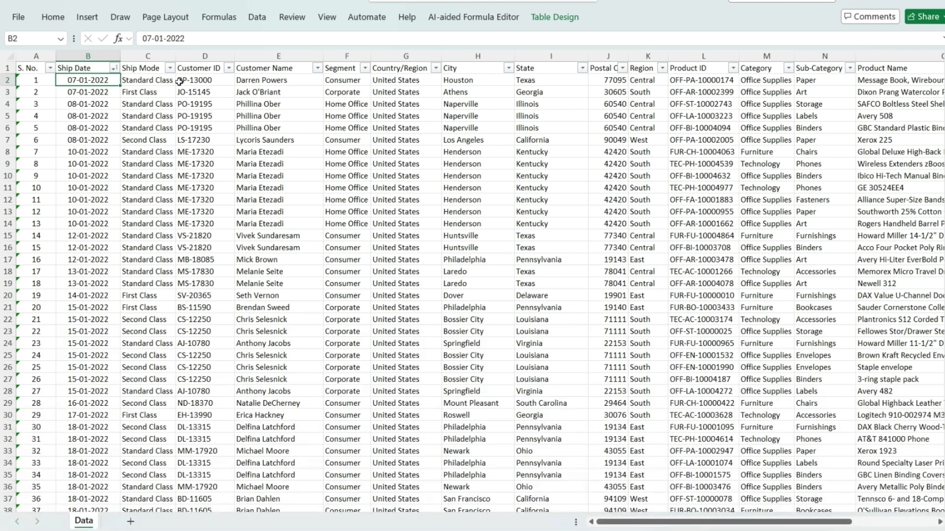
Examine the column headers of the Data table from Ship Date through Profit
key(Up)
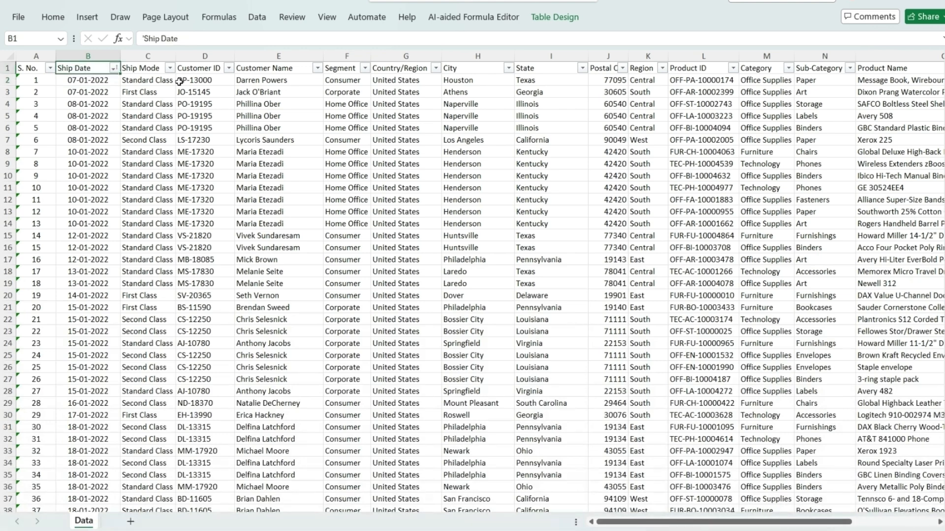
key(Right)
key(Right)
key(Right)
key(Right)
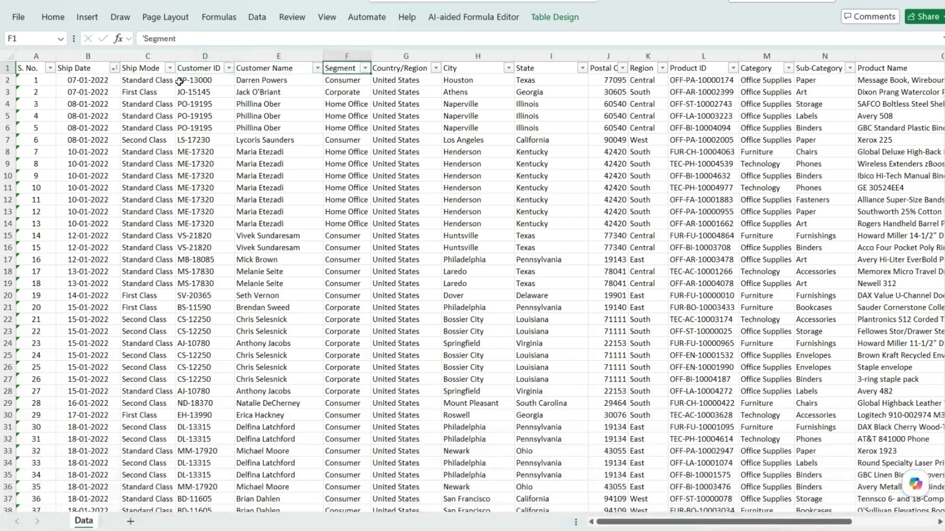
key(Right)
key(Right)
key(Right)
key(Right)
key(Right)
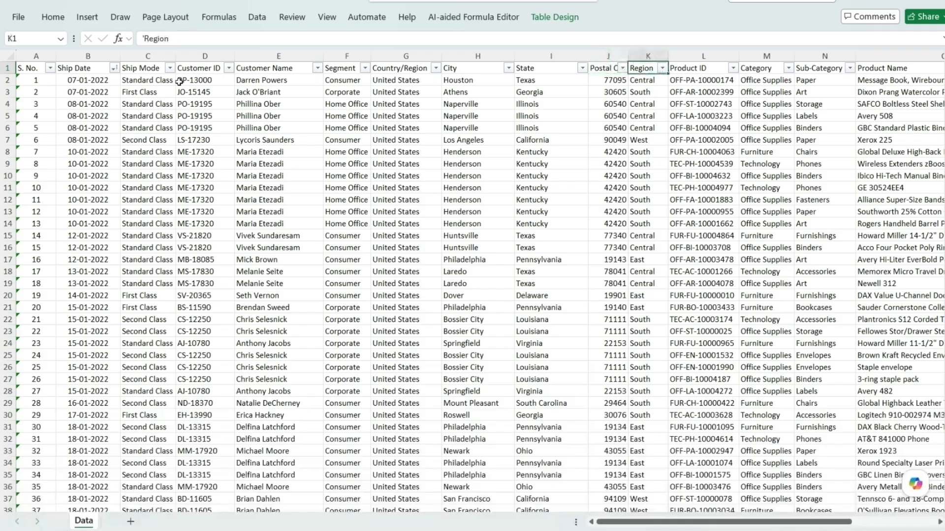
key(Right)
key(Right)
key(Right)
key(Right)
key(Right)
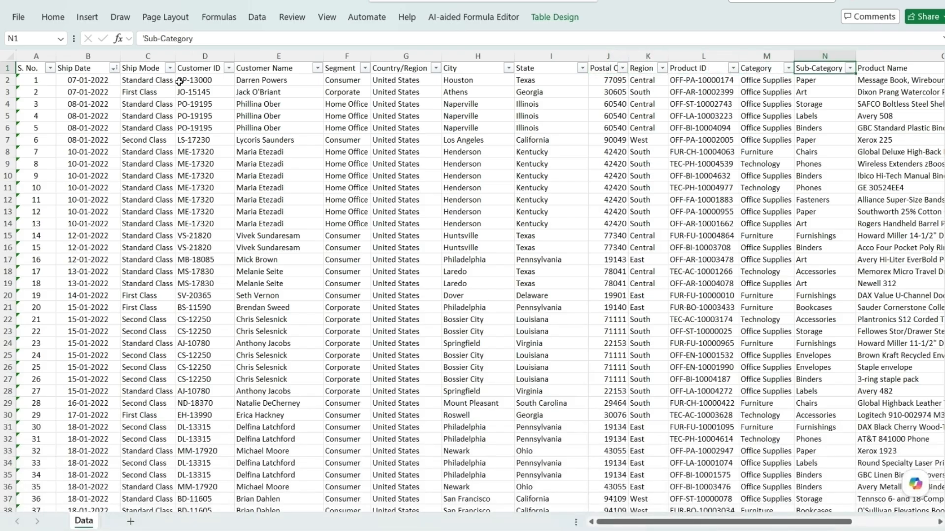
key(Right)
key(Right)
key(Right)
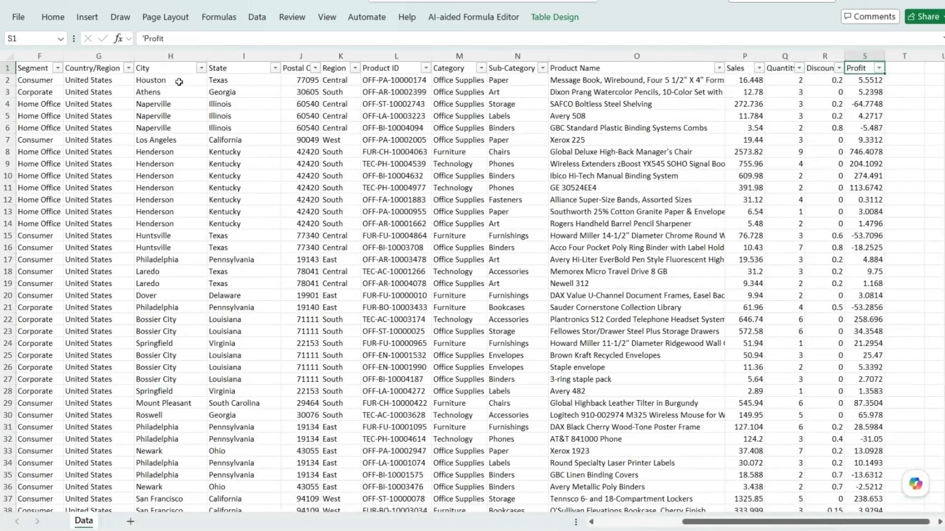
Check how far the records extend in the Data table, and return to the S. No. header
key(ctrl+Down)
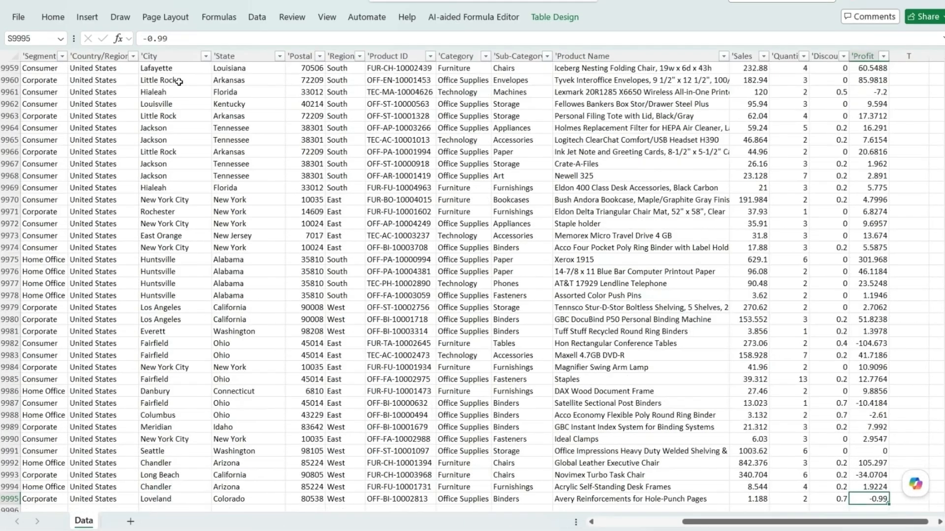
key(ctrl+Left)
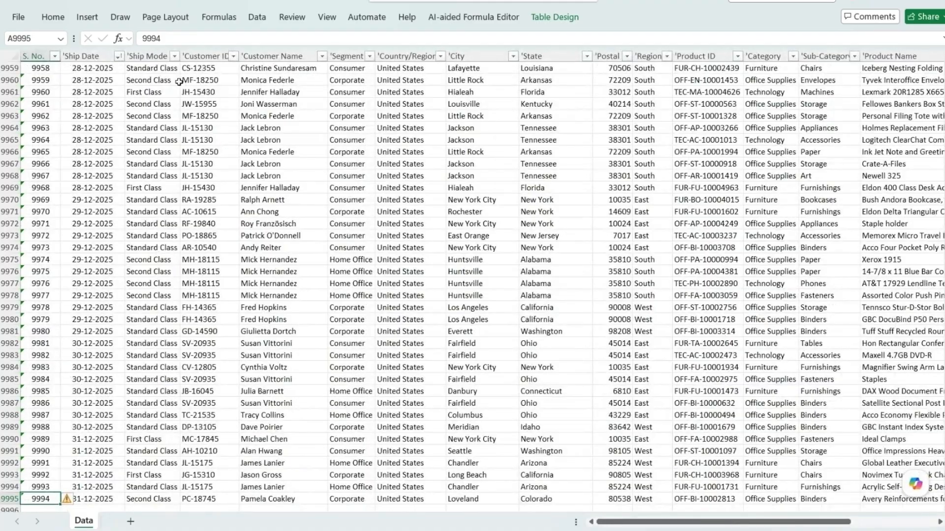
key(ctrl+Up)
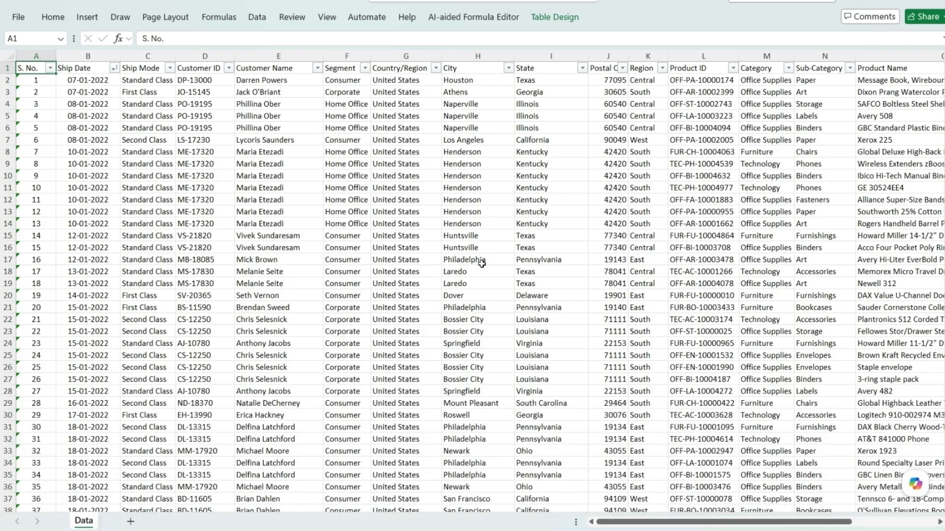
Ask Copilot to "Show data insights for revenue by region and quarter."
click(922, 486)
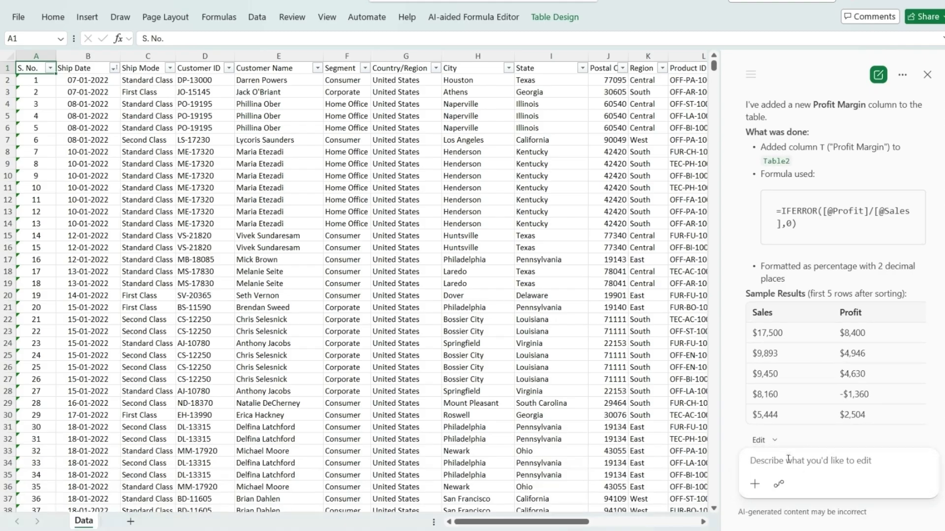
text(Show)
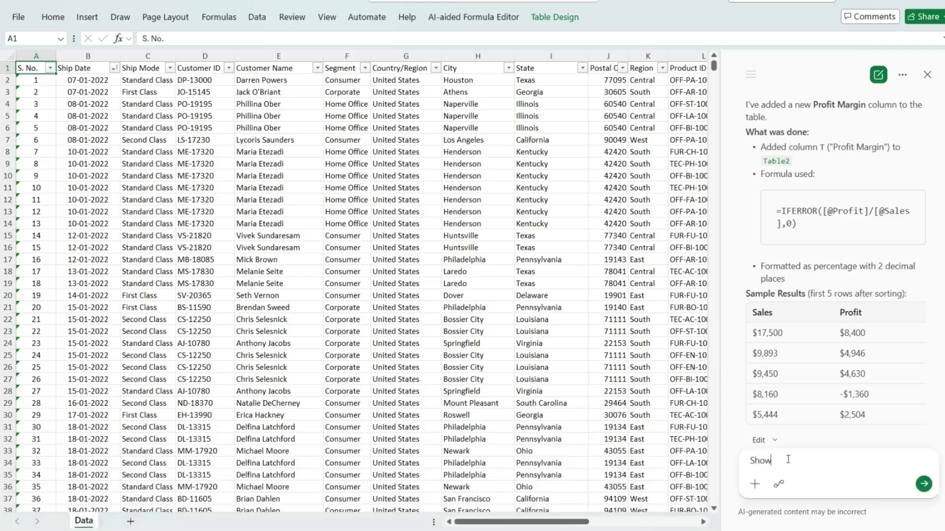
text( data insights)
text( for reve)
text(nue by re)
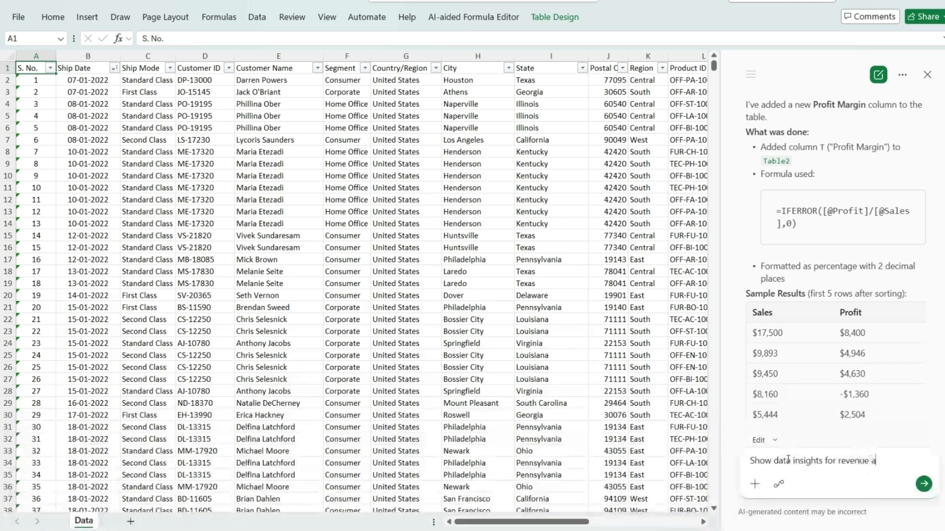
text(gion and quarter.)
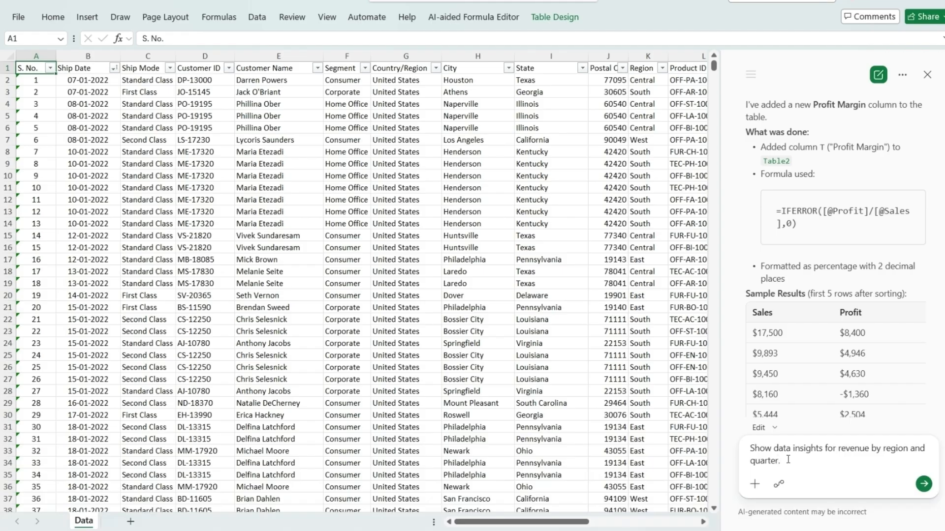
key(Return)
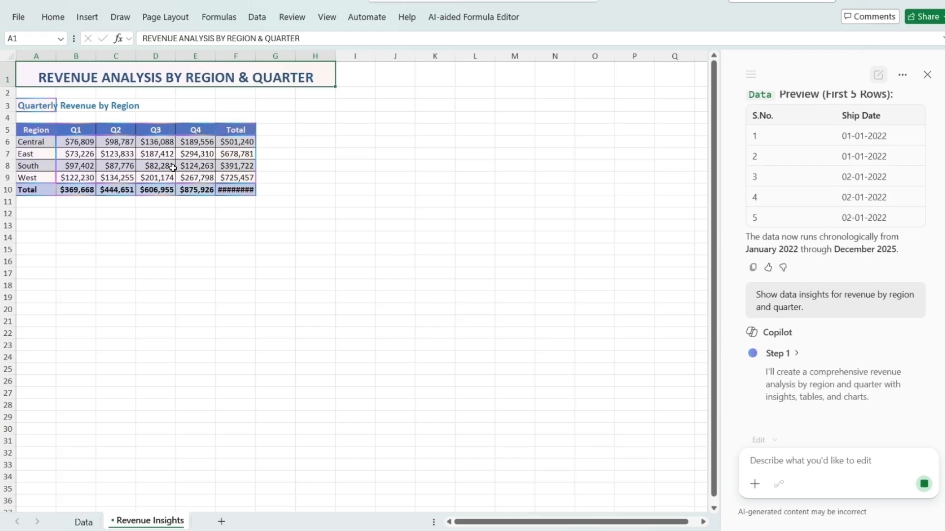
Examine the revenue tables, key insights and charts on the Revenue Insights sheet
click(88, 141)
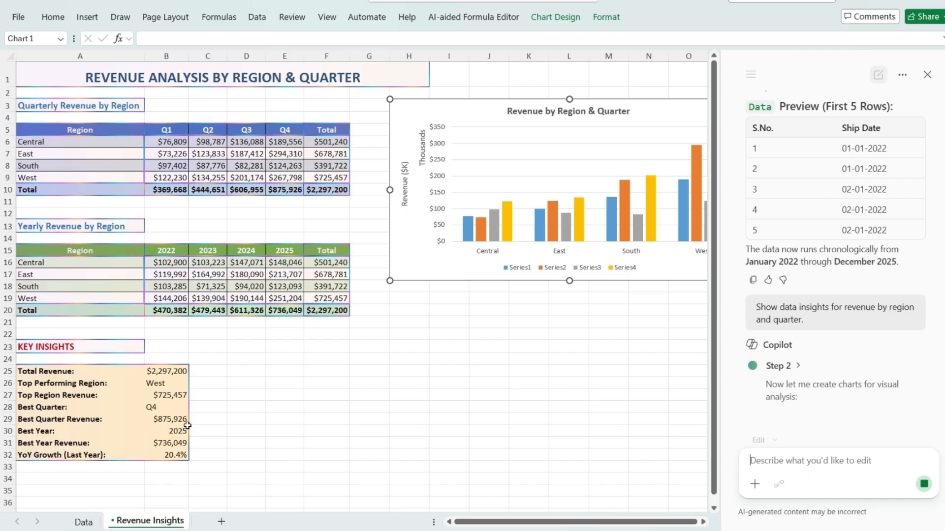
click(199, 454)
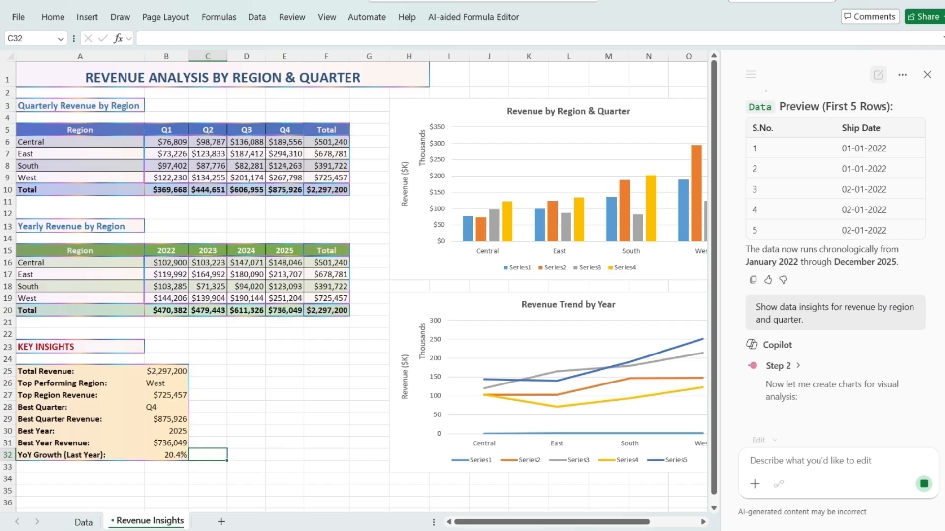
click(703, 522)
double_click(703, 522)
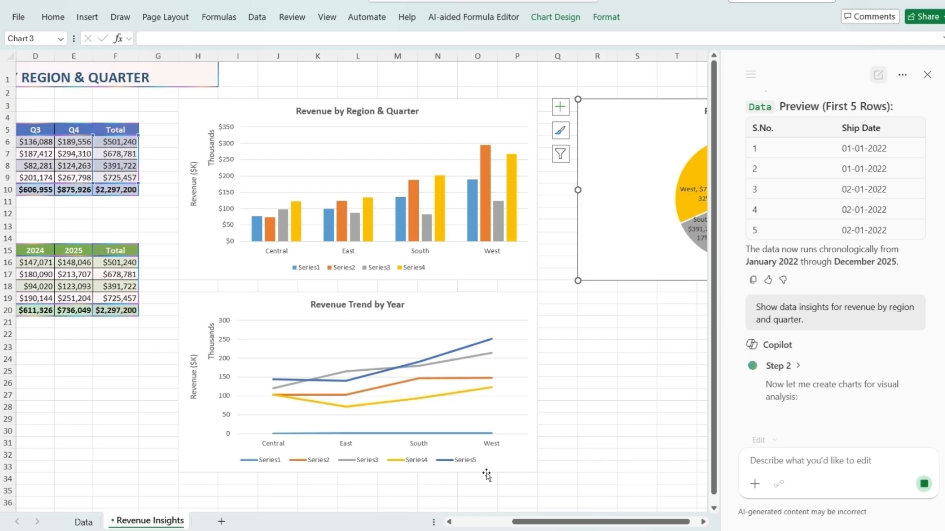
click(703, 521)
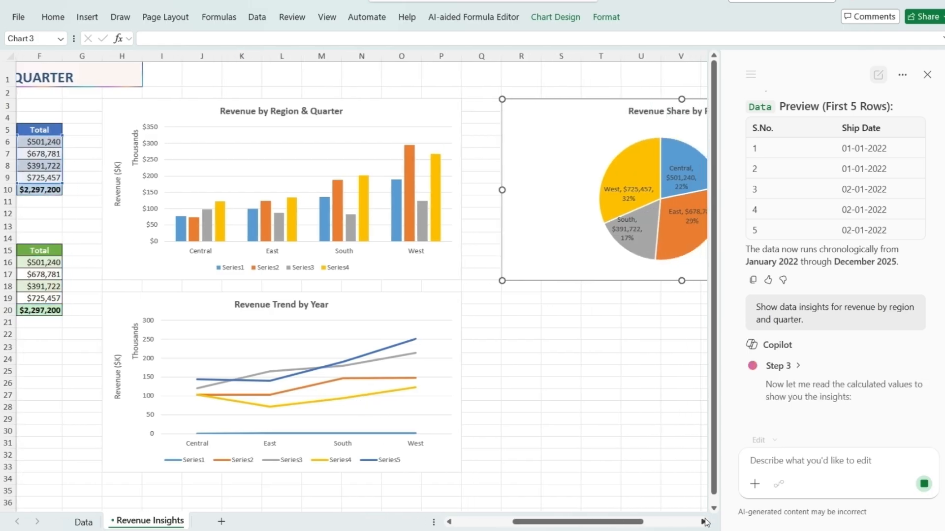
click(703, 522)
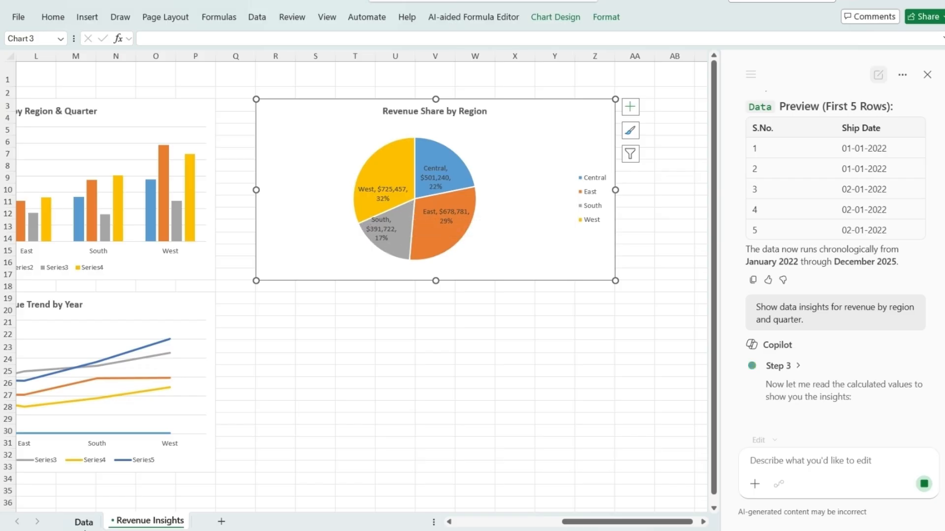
On the Data sheet, ask Copilot to "Highlight the rows where the profit is negative in red."
click(83, 523)
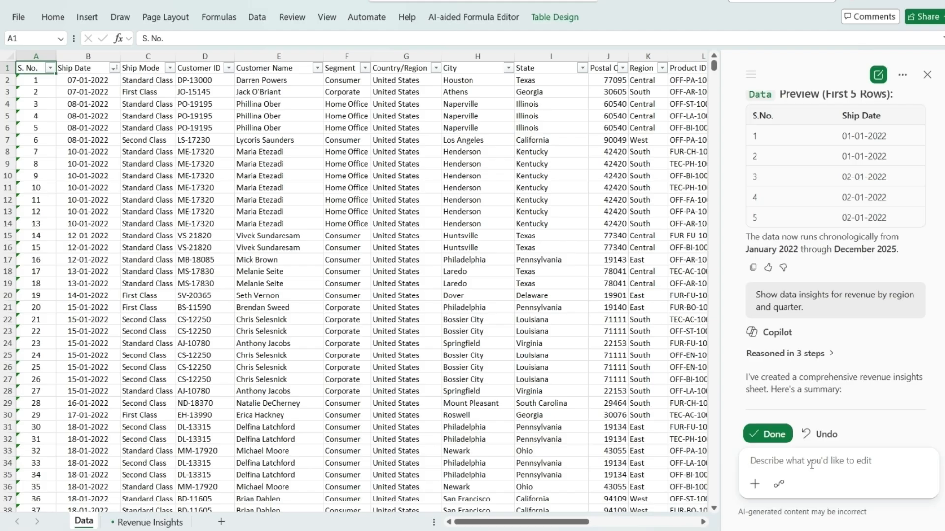
text(Highlight)
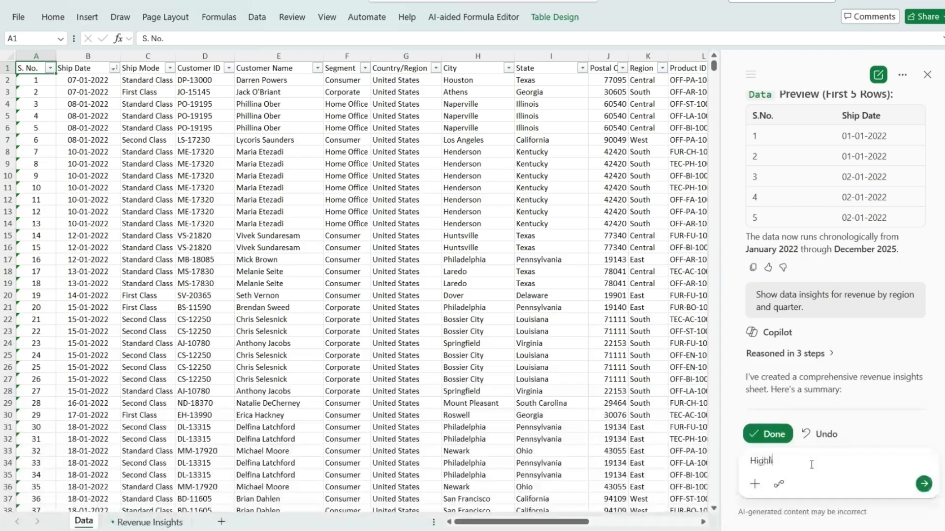
text(ell)
key(BackSpace)
key(BackSpace)
key(BackSpace)
key(BackSpace)
key(BackSpace)
key(BackSpace)
key(BackSpace)
key(BackSpace)
text(the rows where the pro)
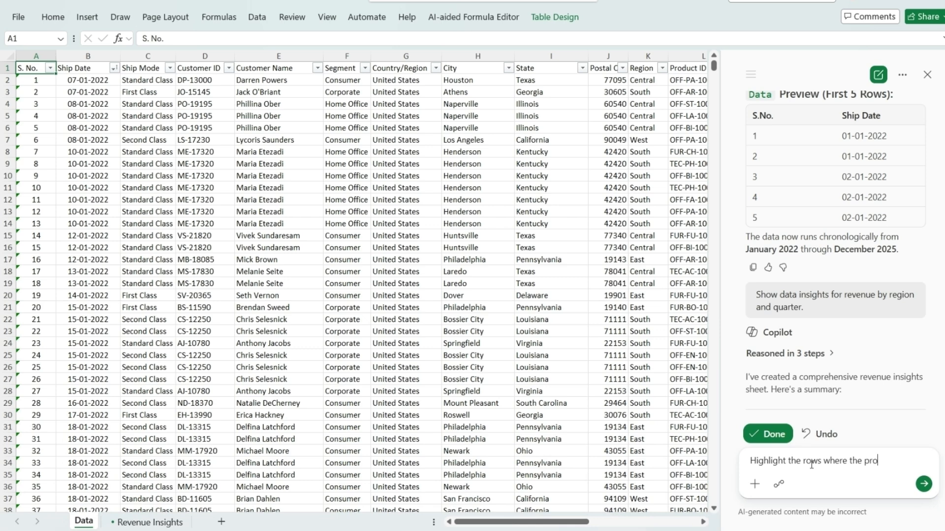
text(fit is negatvive in red)
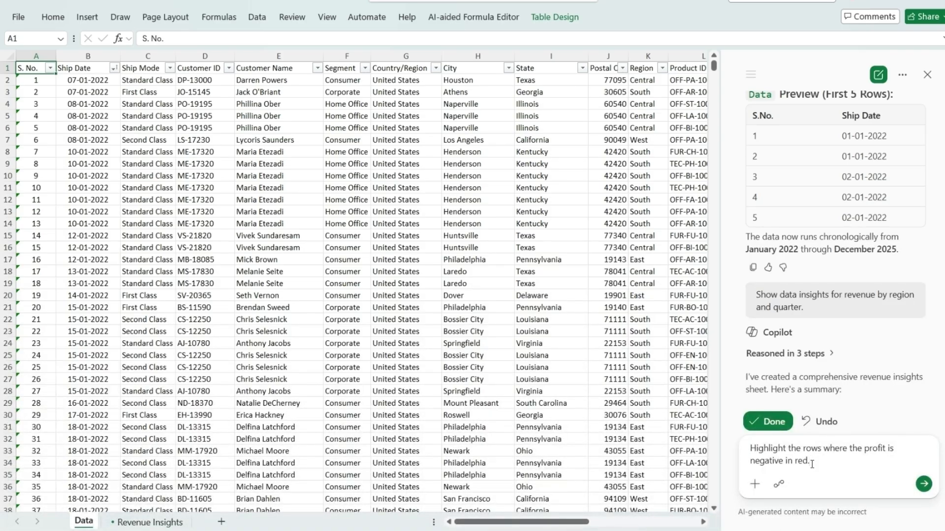
text(.)
key(Return)
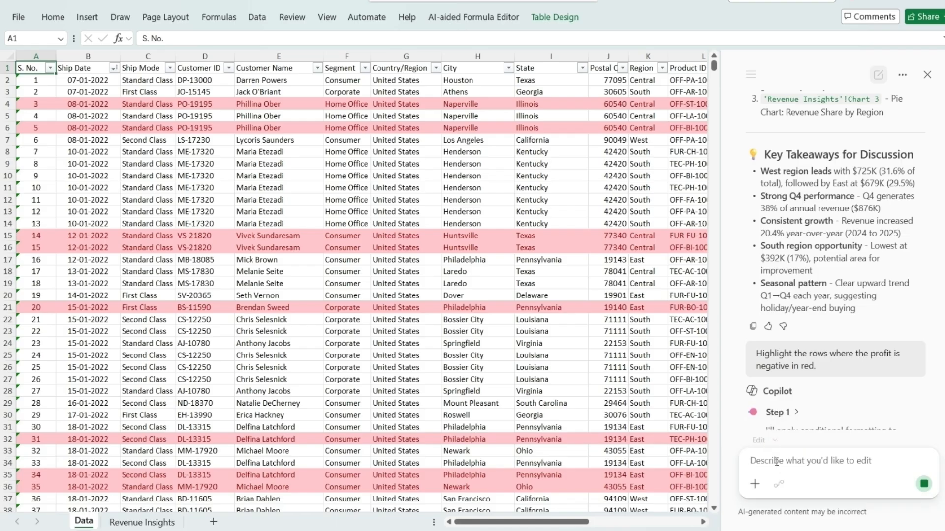
Ask Copilot "Can you sort the data by regions and revenues in descending order."
text(C)
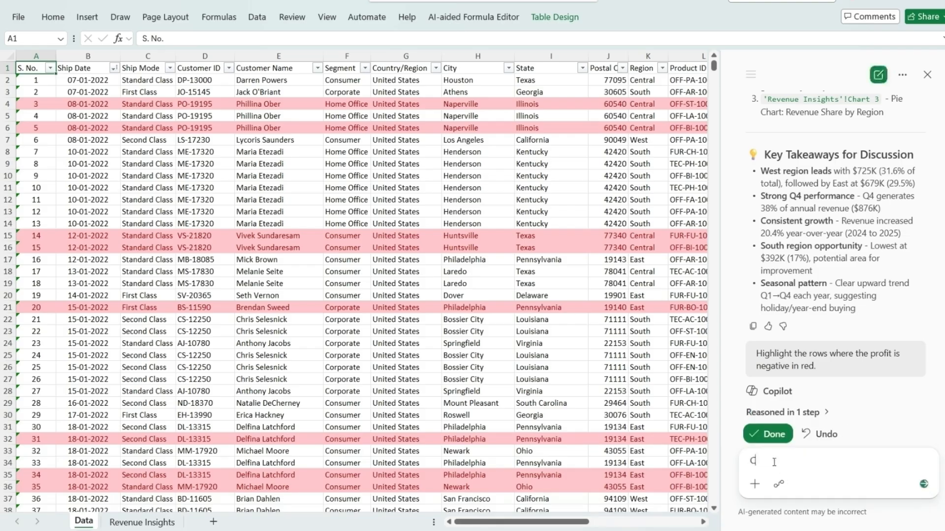
text(an you sort the data by regions a)
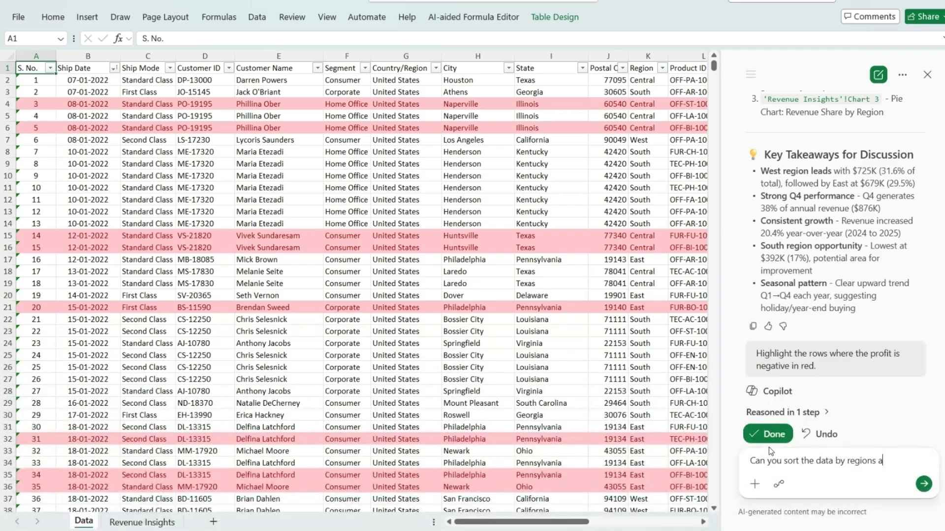
key(BackSpace)
text(and revenues in descen)
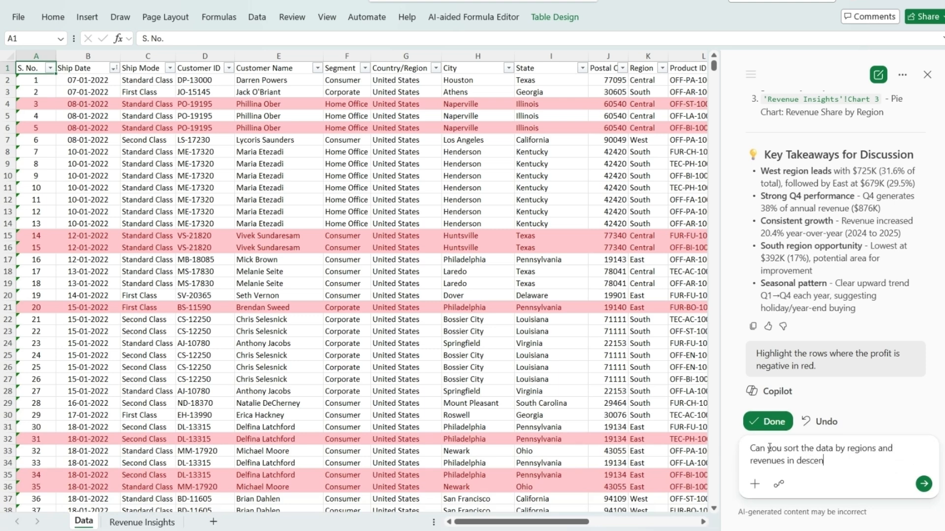
text(ding order.)
key(Return)
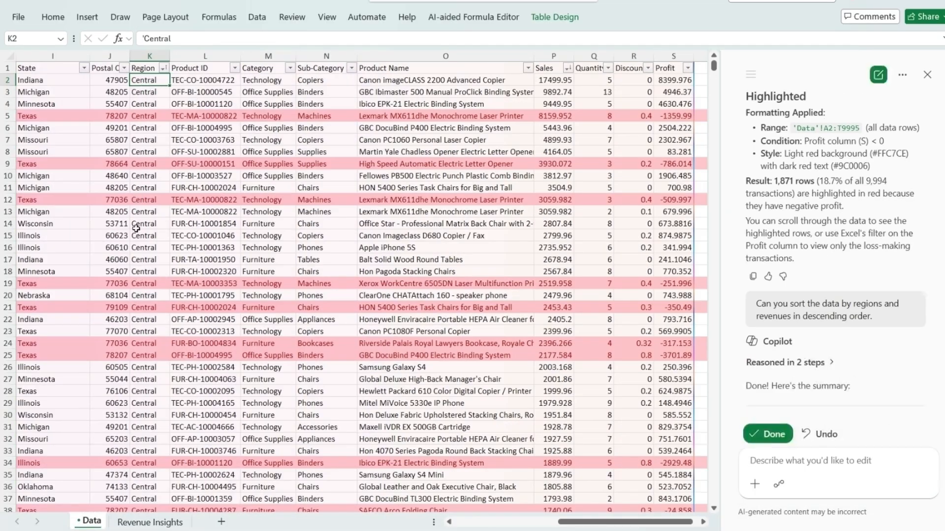
Look through the first rows of the sorted table, starting from its leading columns
key(Home)
key(Right)
key(Down)
key(Down)
key(Down)
key(Down)
key(Down)
key(Down)
key(Down)
key(Down)
key(Down)
key(Down)
key(Down)
key(Down)
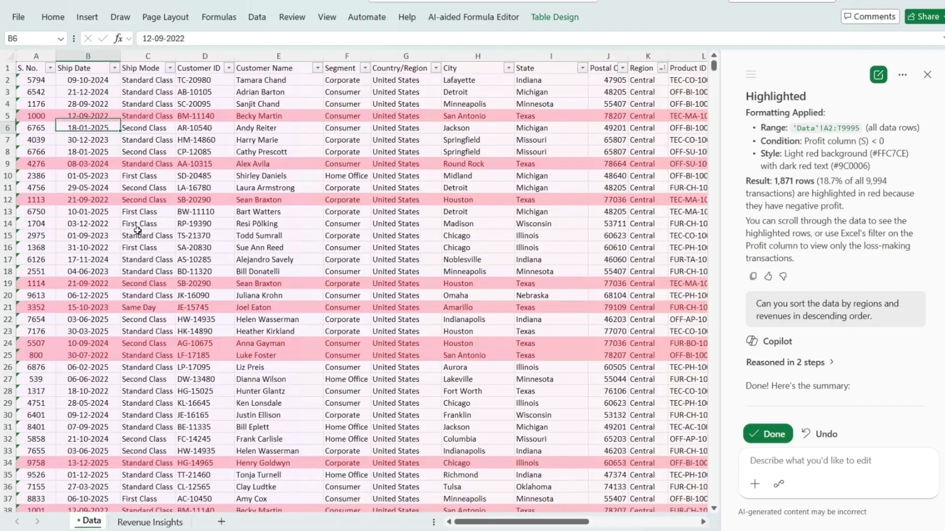
key(Up)
key(Up)
key(Up)
key(Up)
key(Up)
key(Up)
key(Up)
key(Up)
key(Up)
key(Up)
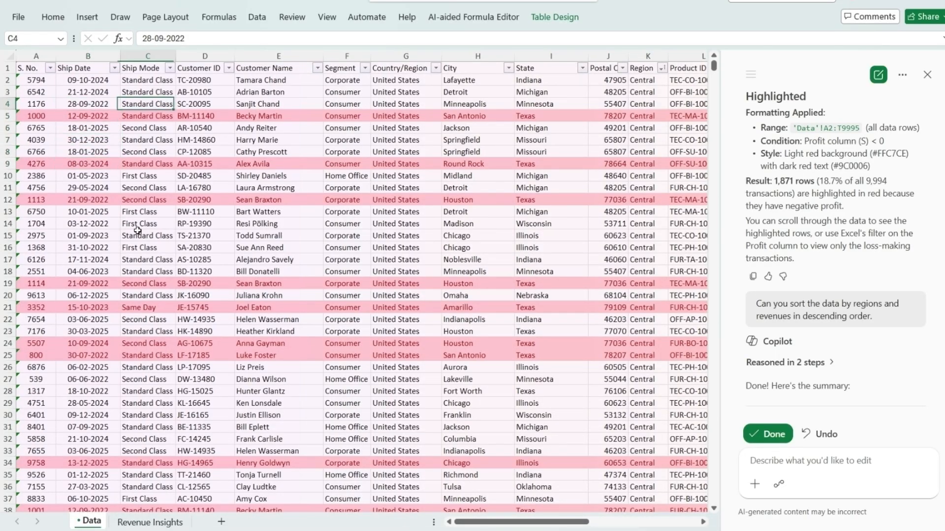
Examine the sort order in the Region and Sales columns among the first records
key(ctrl+Right)
key(Left)
key(Left)
key(Left)
key(Left)
key(Left)
key(Left)
key(Left)
key(Left)
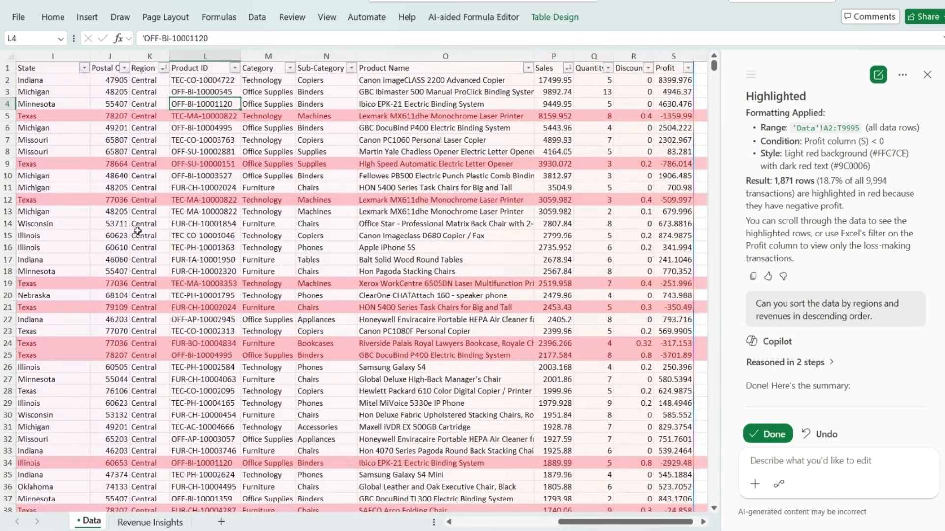
key(Right)
key(Right)
key(Right)
key(Right)
key(Up)
key(Up)
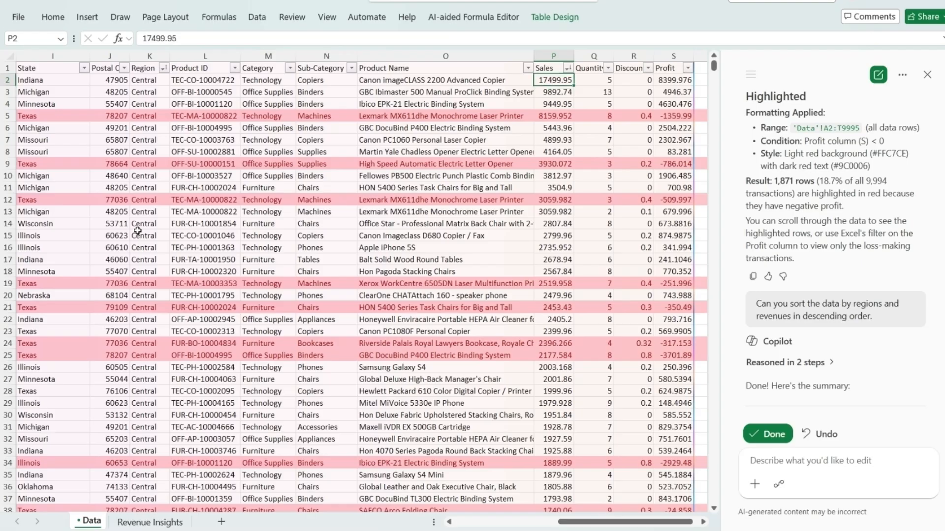
key(Down)
key(Down)
key(Down)
key(Down)
key(Down)
Check the region and sales order in the last rows of the sorted table
key(ctrl+Down)
key(Left)
key(Left)
key(Left)
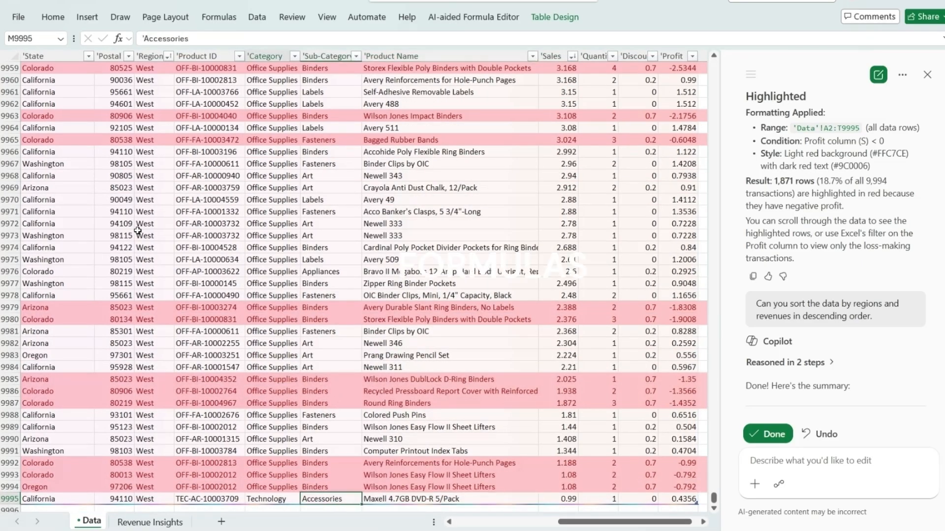
key(Left)
key(Left)
key(Left)
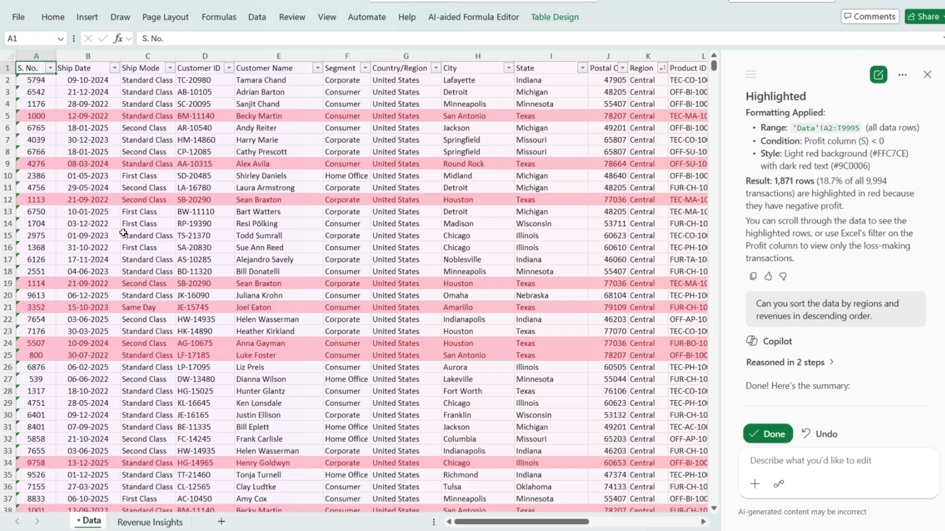
Look at the Sales through Profit columns of the table's first record
key(Down)
key(ctrl+Right)
key(Left)
key(Left)
key(Left)
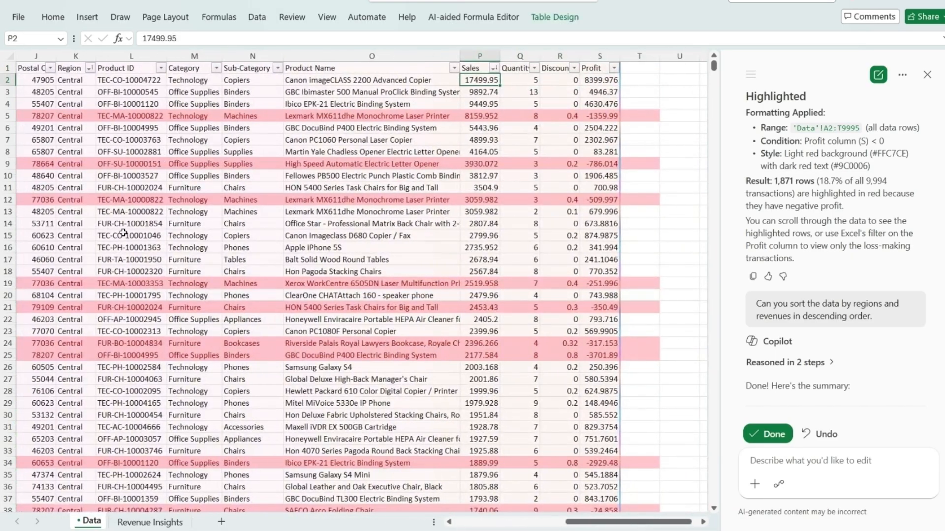
key(Right)
key(Right)
key(Right)
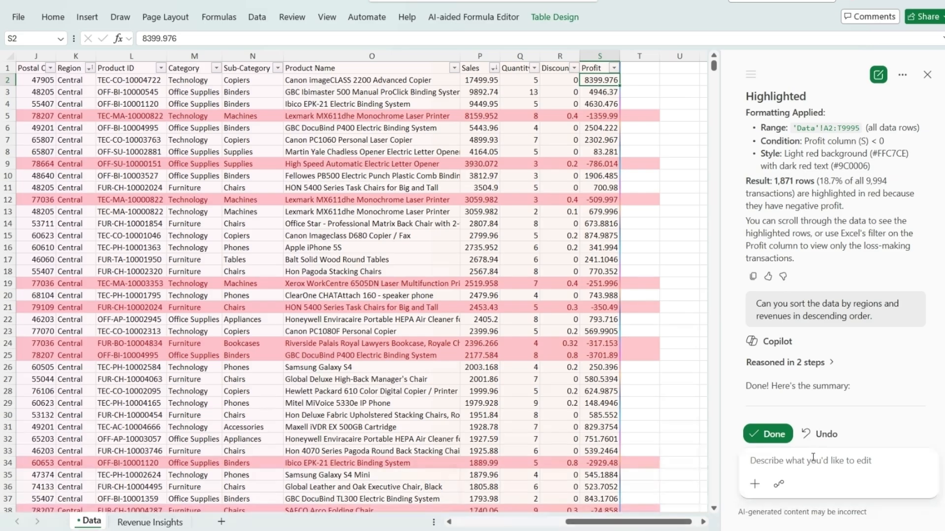
Ask Copilot to insert a column that calculates margin as profit divided by revenues and shows it as a percentage
text(Can you in)
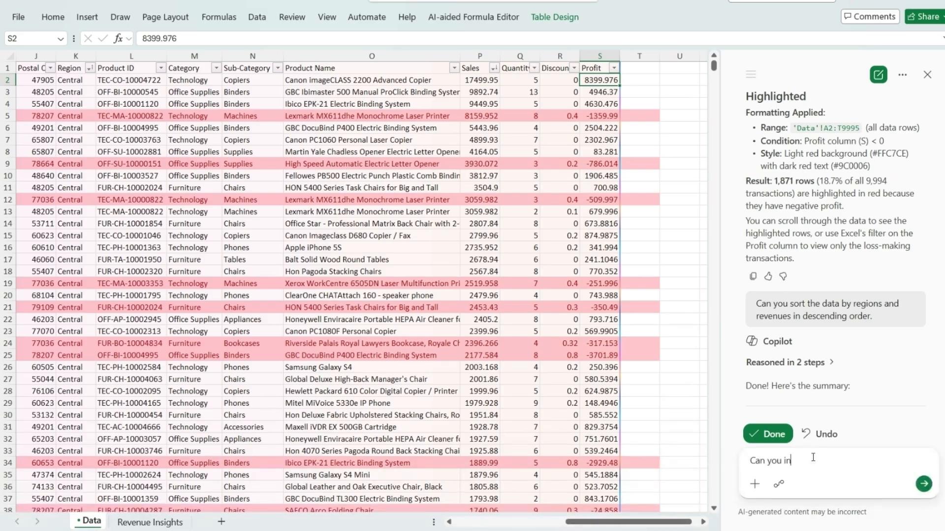
text(sert a column and calcuate)
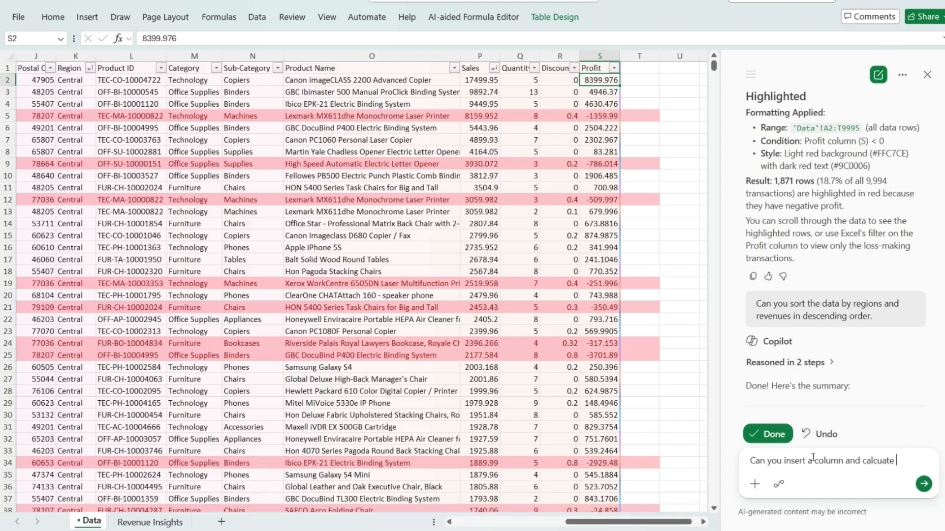
key(BackSpace)
key(BackSpace)
key(BackSpace)
key(BackSpace)
text(late margin as )
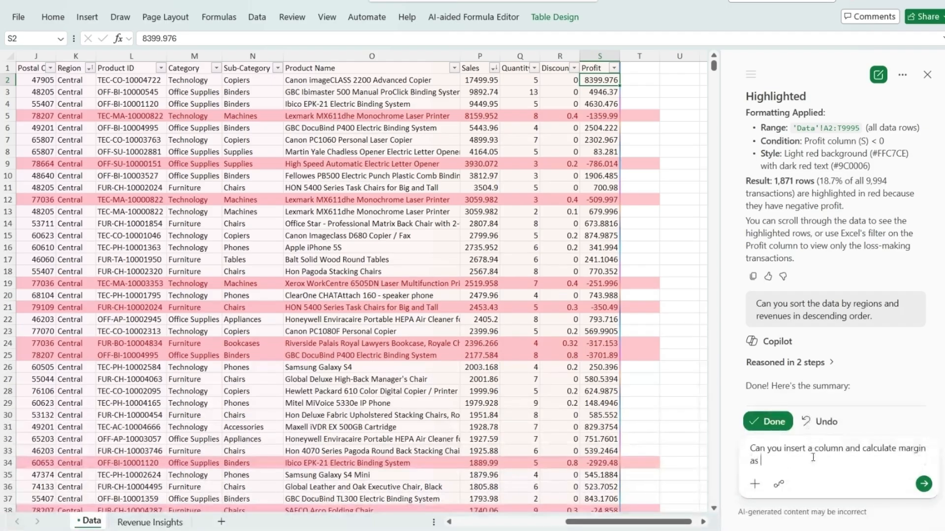
text(revenue divided)
text( by pro)
text(fit and )
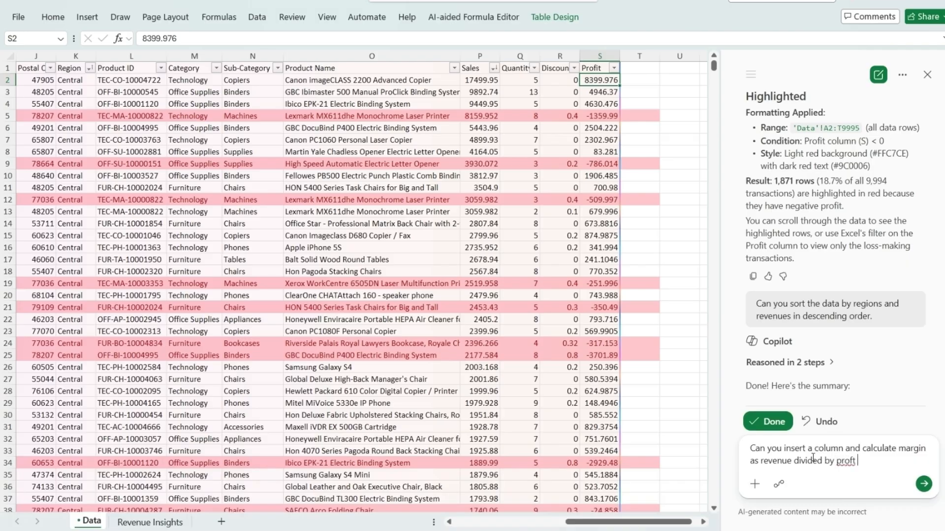
text(show it as a percentage.)
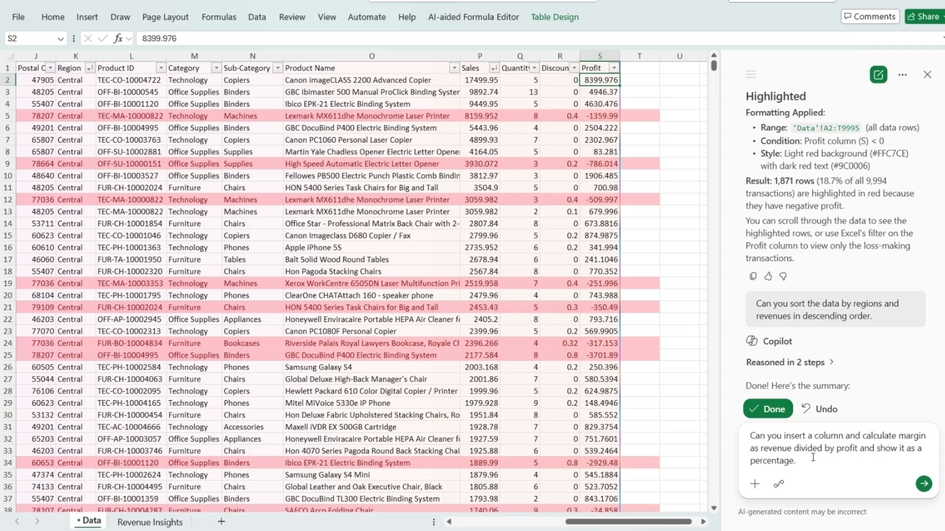
text(nues)
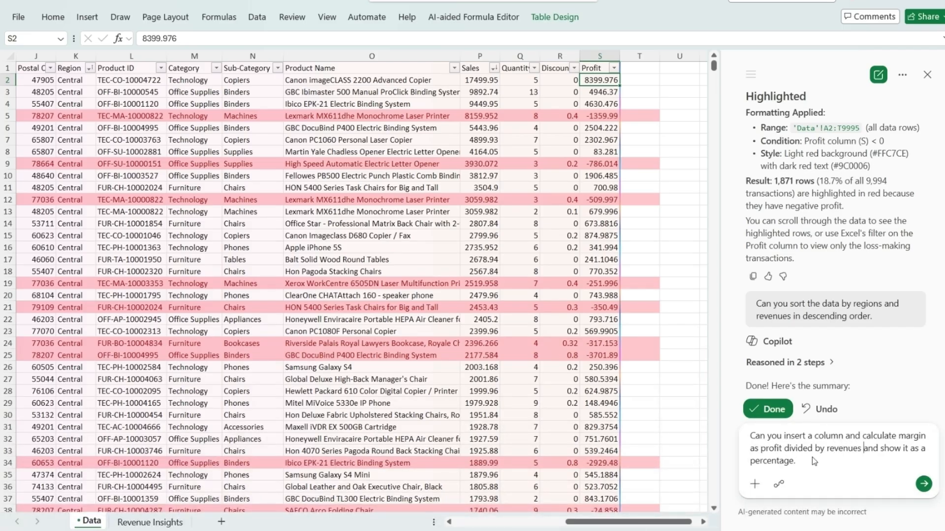
key(Return)
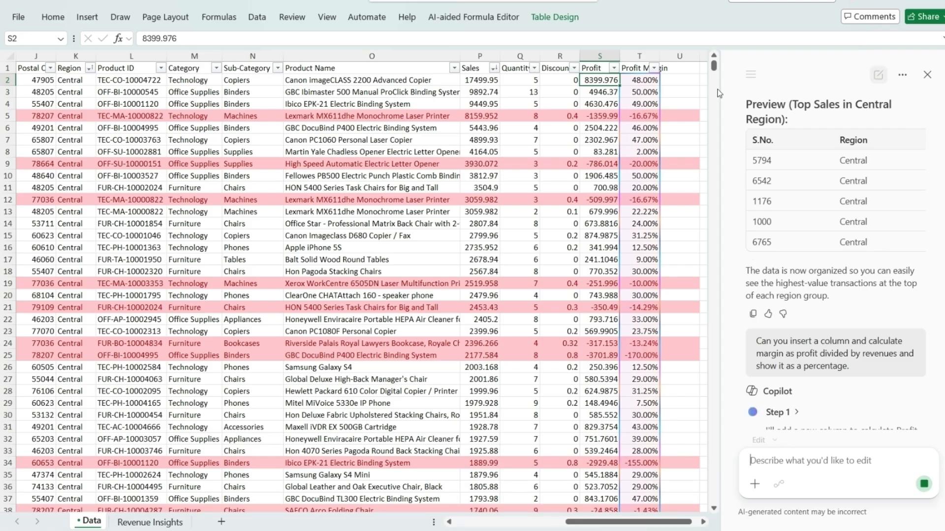
Inspect the Profit Margin formula in the first record and the cells it references
click(640, 79)
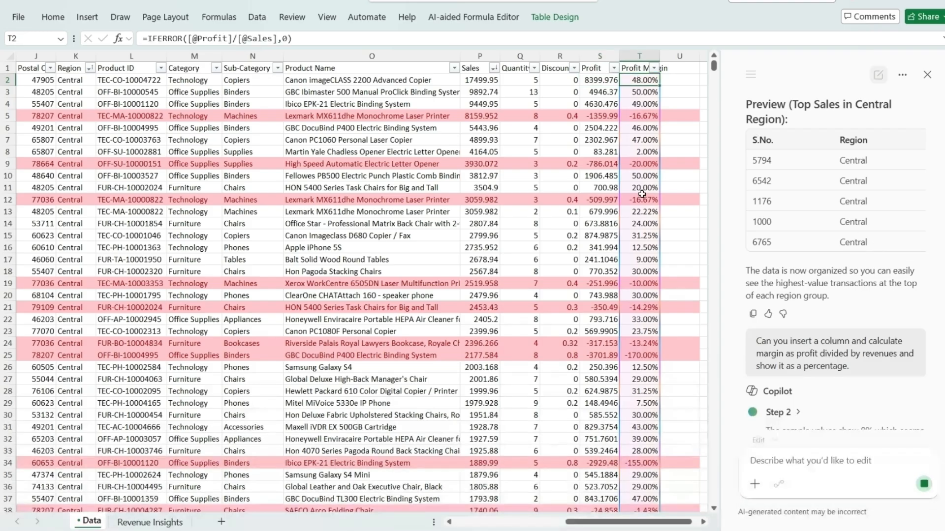
key(F2)
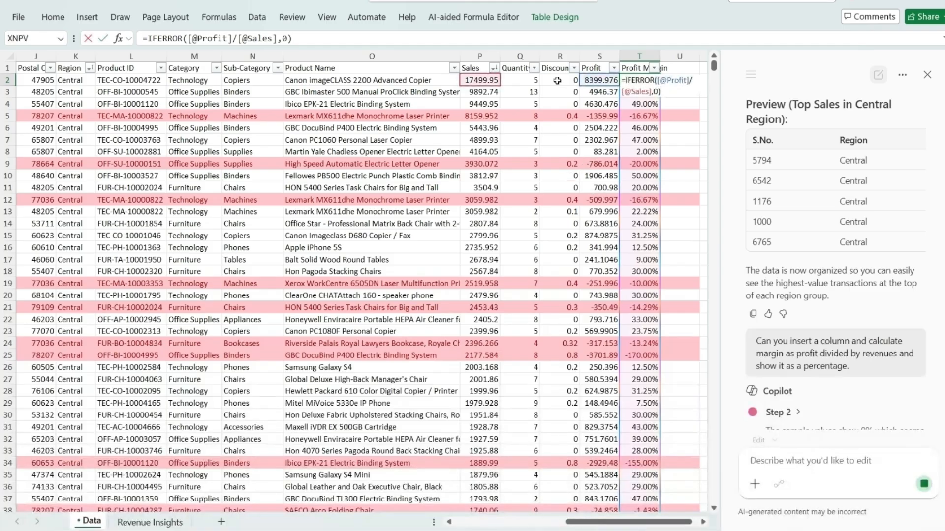
click(638, 152)
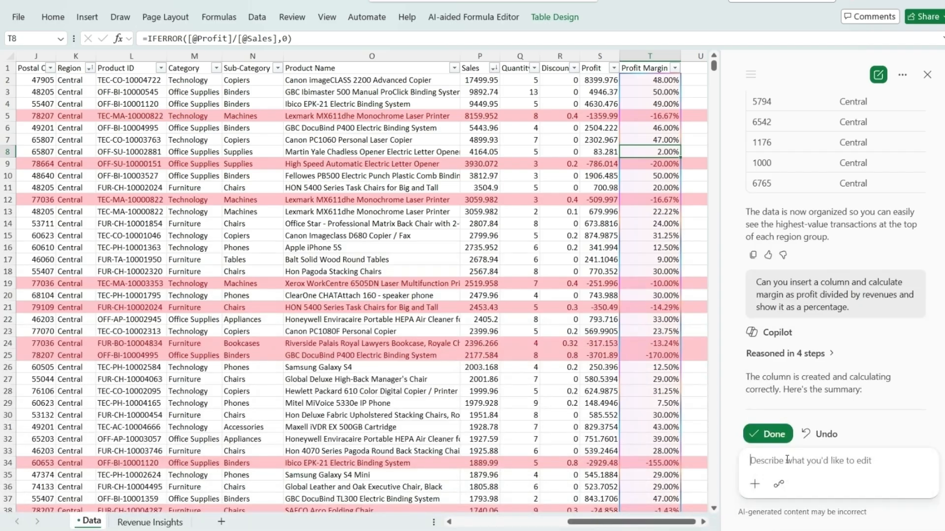
Ask Copilot to create a pivot table showing total revenue and units sold by region and quarter
text(create a p)
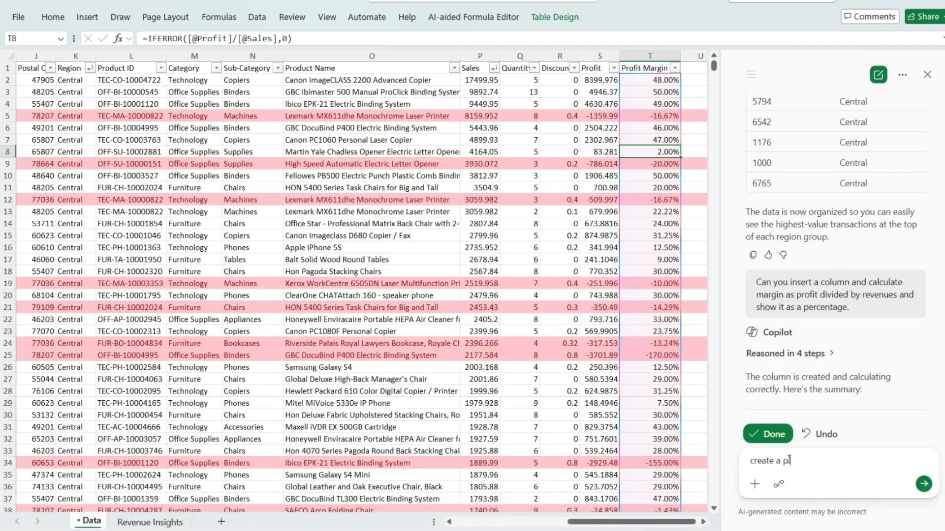
text(ivot table showing tot)
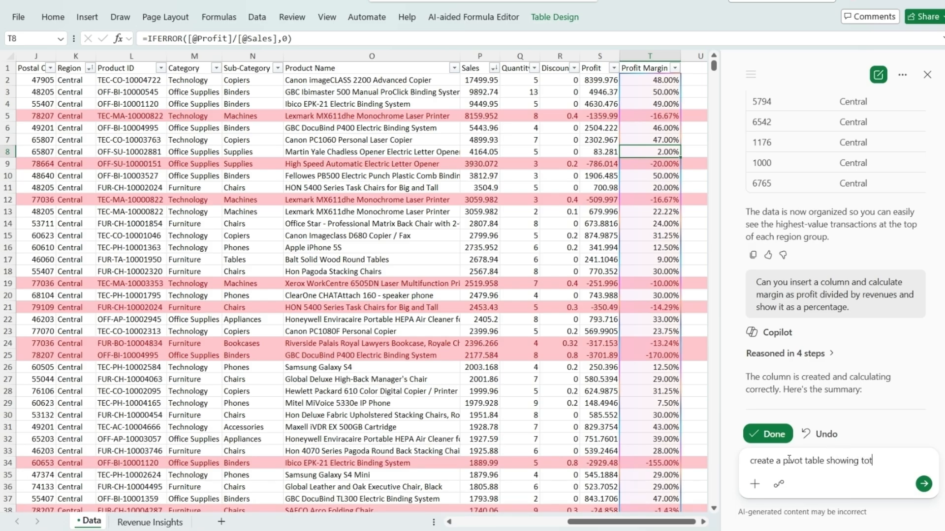
text(al revenue and uinti)
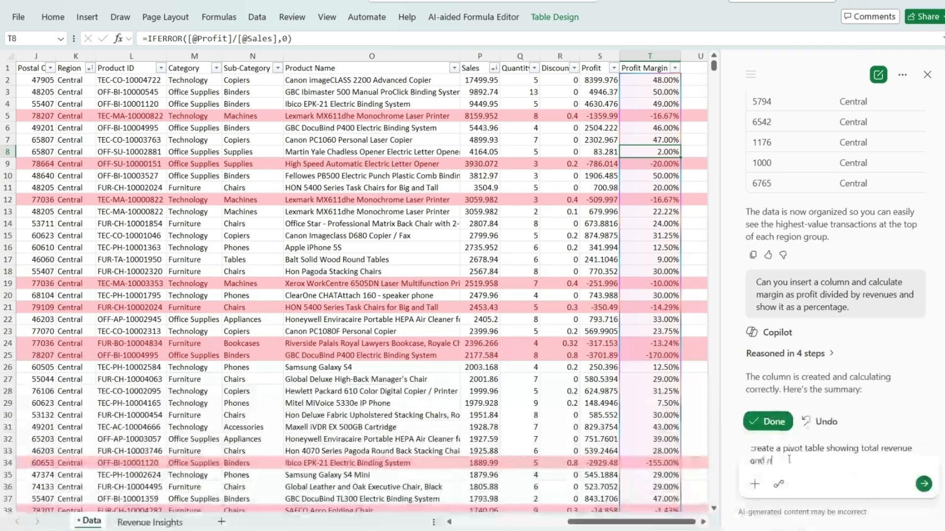
key(BackSpace)
key(BackSpace)
key(BackSpace)
key(BackSpace)
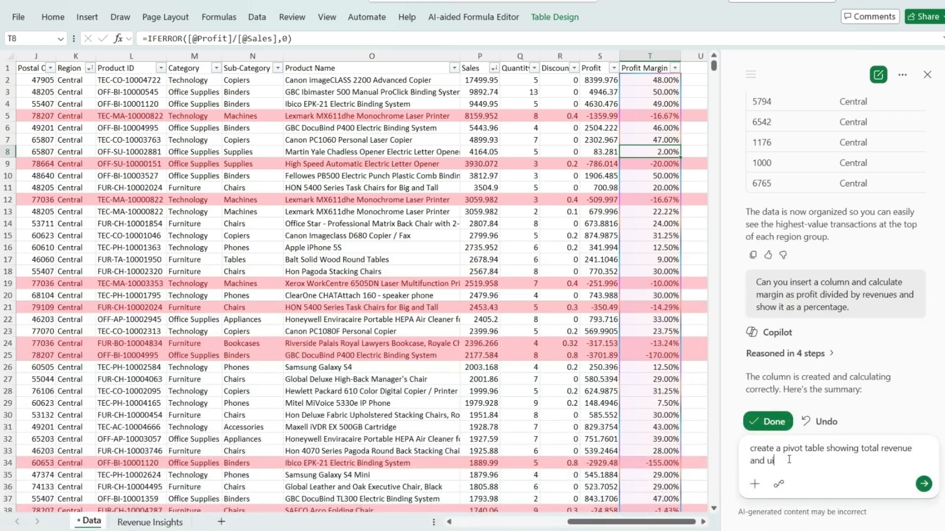
text(nits sold by region and quar)
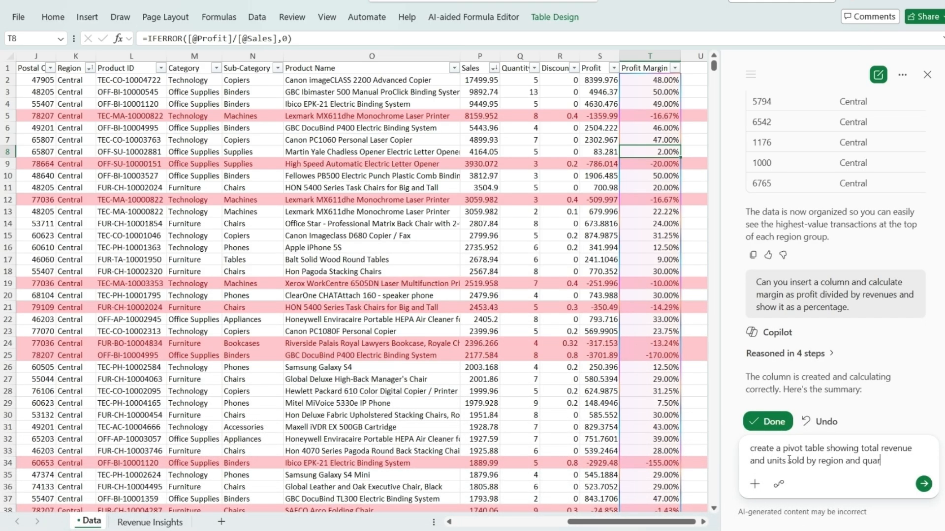
text(ter.)
key(Return)
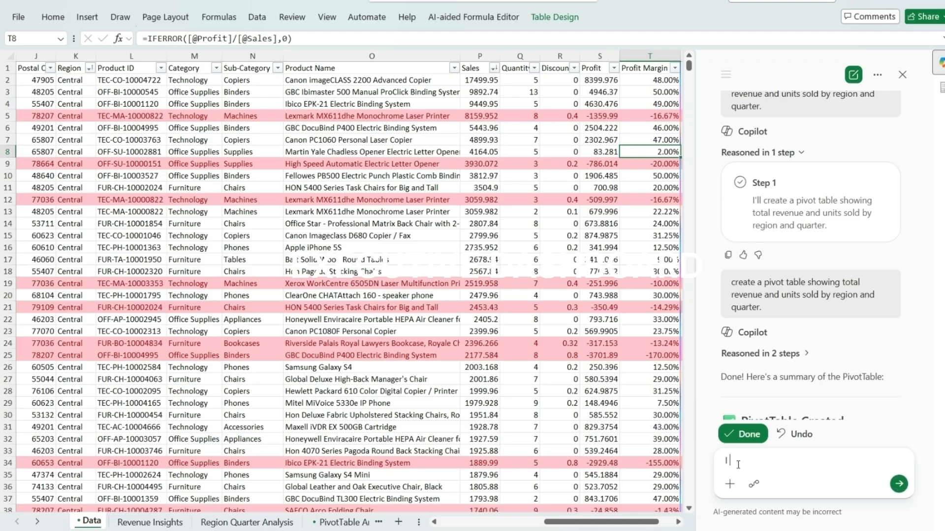
Ask Copilot for an executive-ready dashboard for a client executive meeting, with key KPI cards, charts and insights based on this data
text(I am )
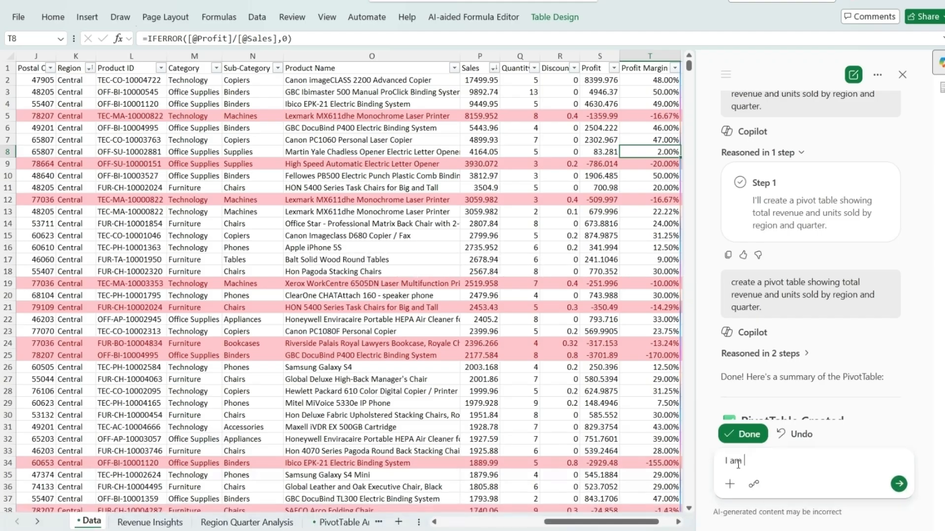
text(meeting the client executiv)
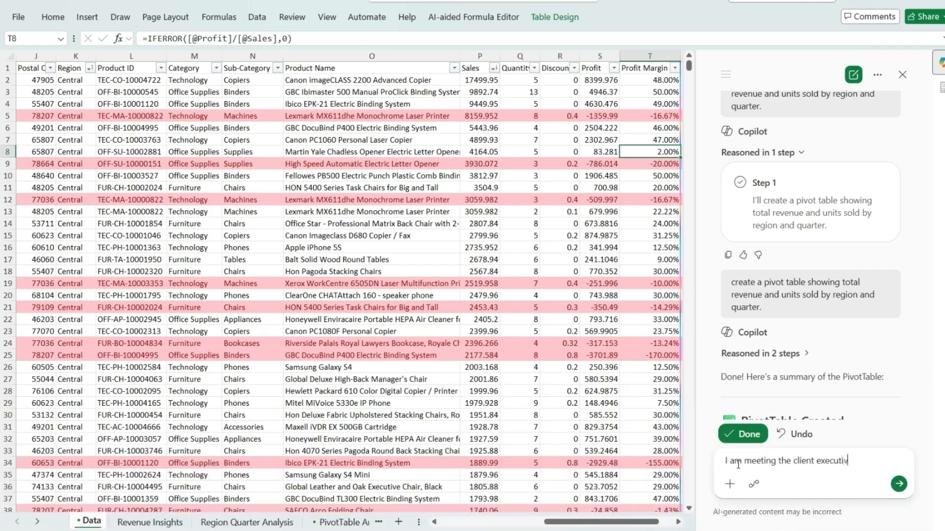
text(e. I need a )
text(5)
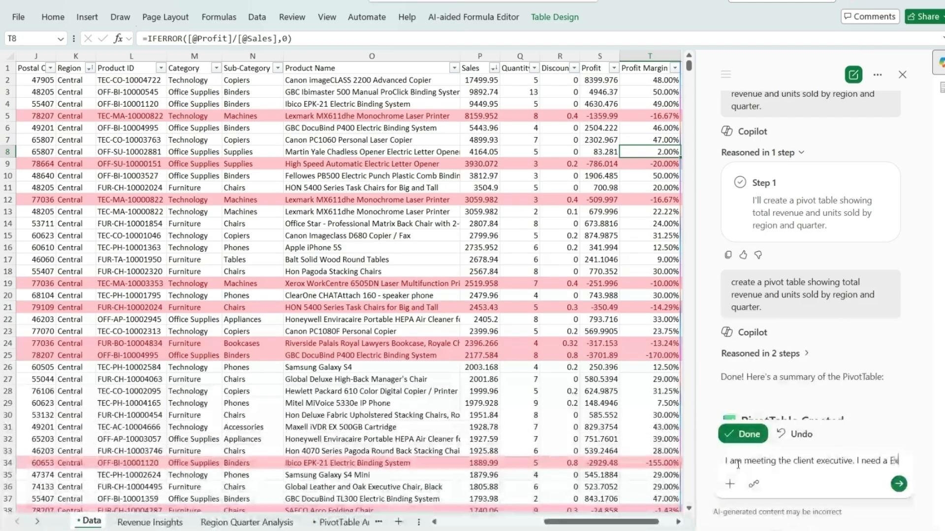
text(xecutive rea)
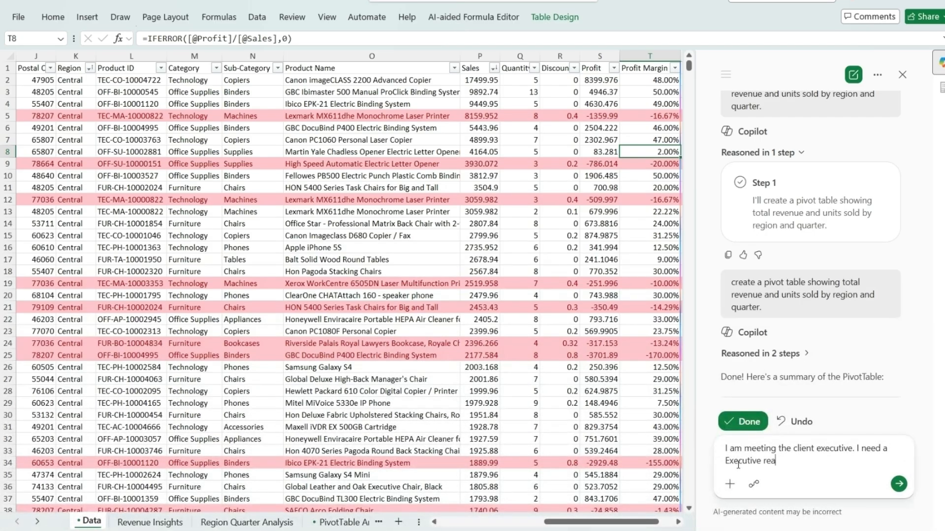
text(dy dashboard with key KP)
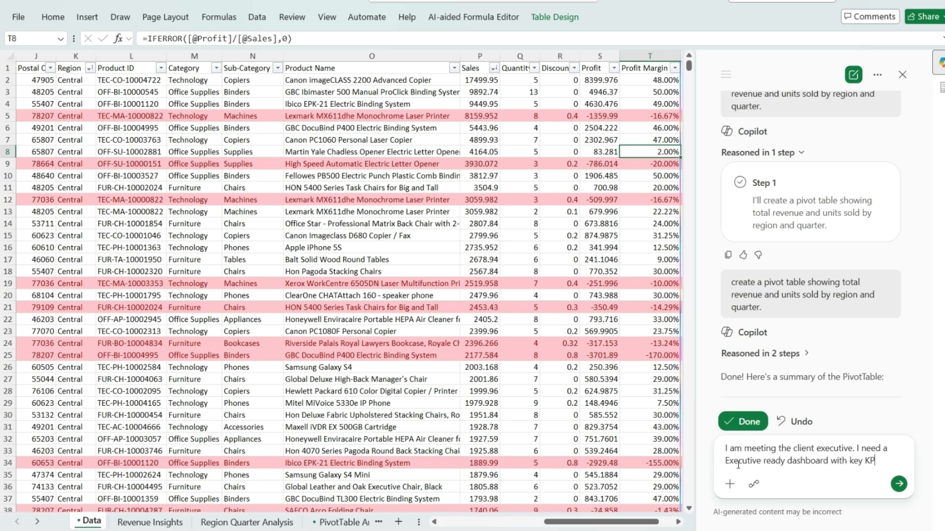
text(I cards)
text(, charte)
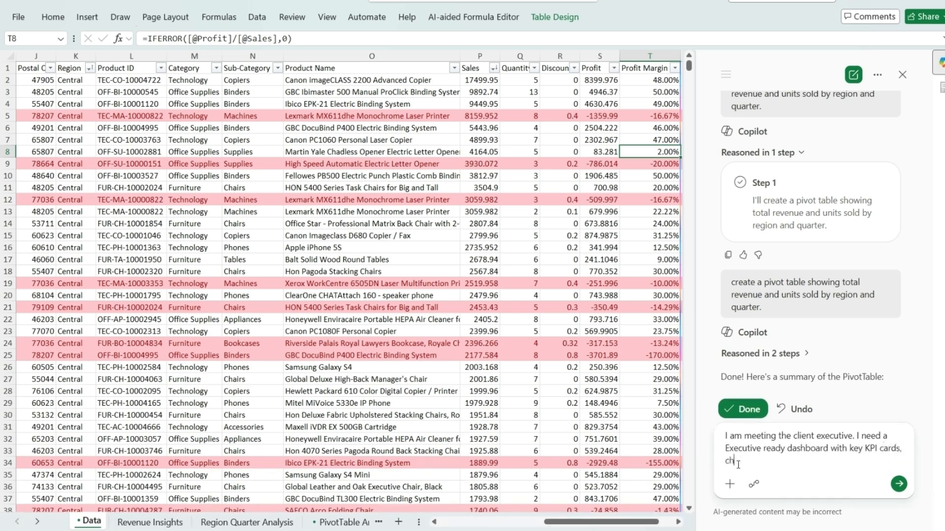
text( and insights. please )
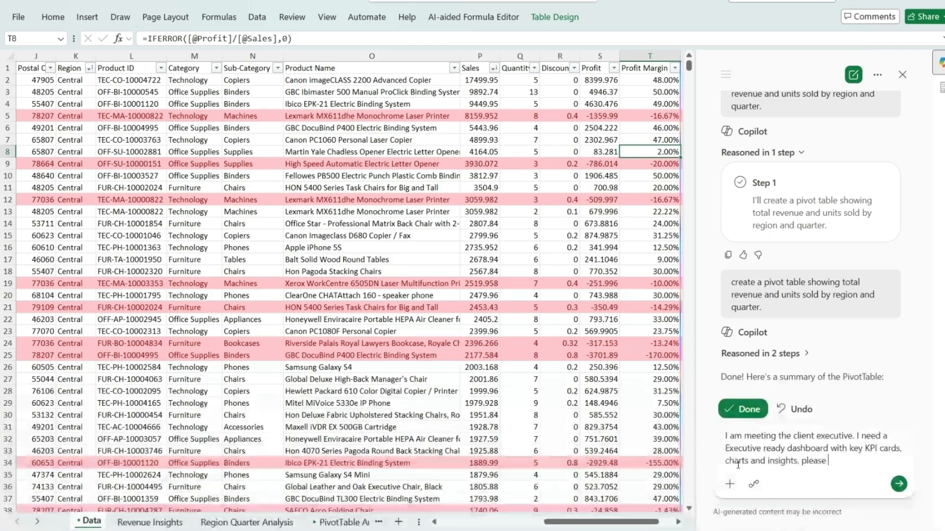
text(create it fo)
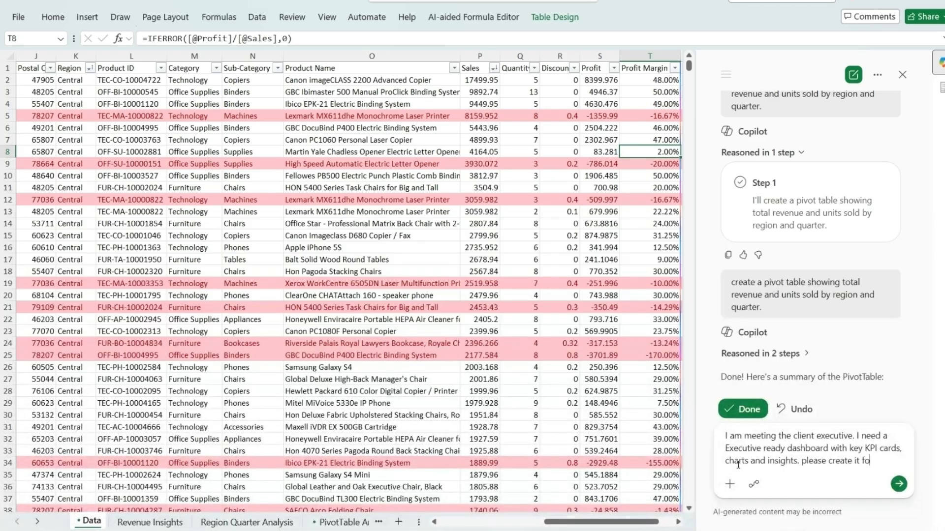
key(BackSpace)
key(BackSpace)
text(based on this data.)
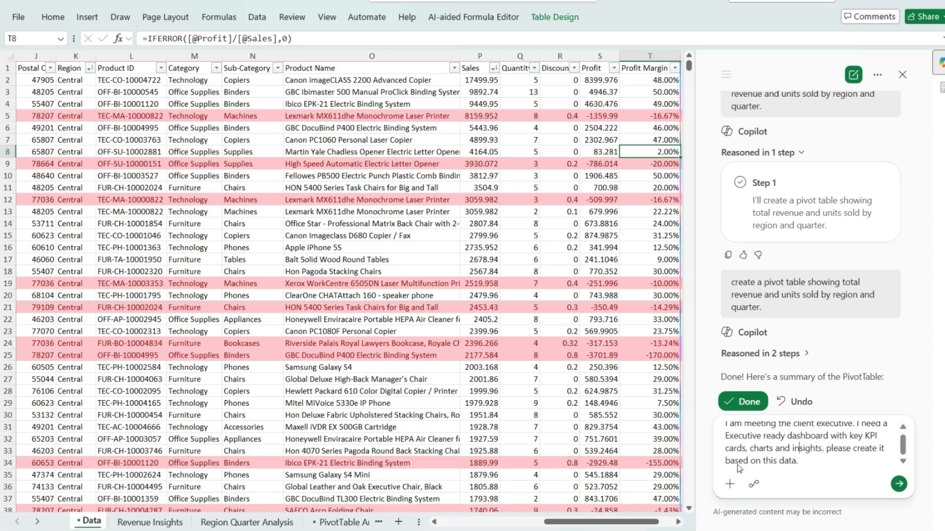
key(ctrl+Home)
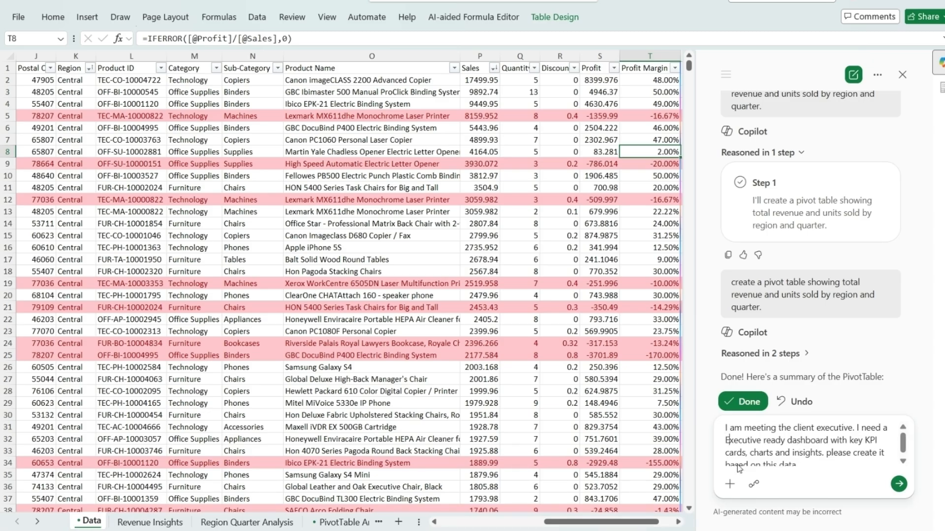
key(Down)
key(ctrl+End)
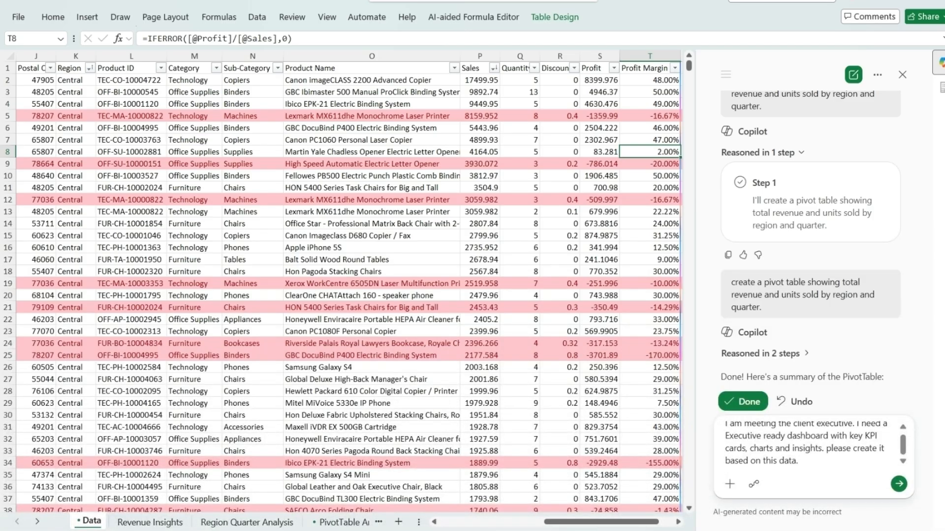
click(898, 485)
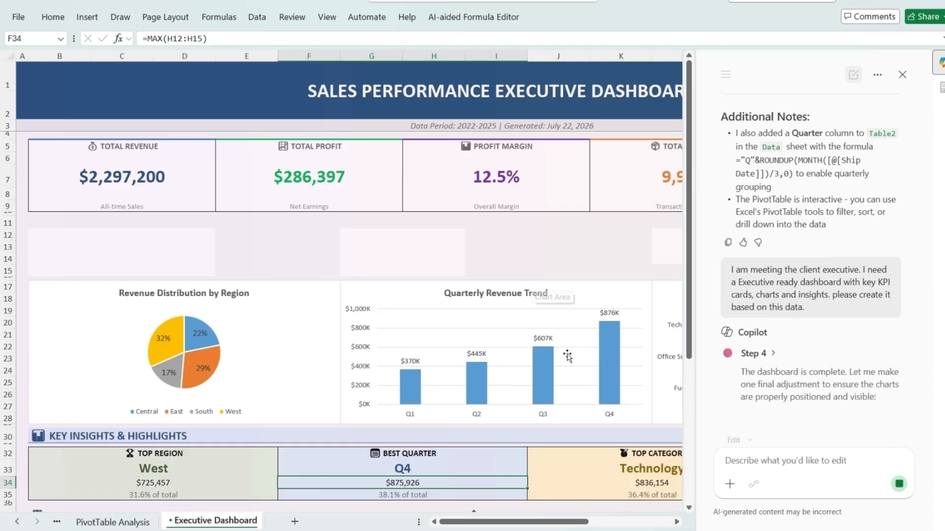
Look across the Executive Dashboard sheet through to its last columns, covering the KPI cards, charts and insights
drag(8, 235, 8, 270)
key(Right)
key(Right)
key(Right)
key(Right)
key(Right)
key(Right)
key(Right)
key(Right)
key(Right)
key(Right)
key(Right)
key(Right)
key(Right)
key(Right)
key(Right)
key(Right)
key(Right)
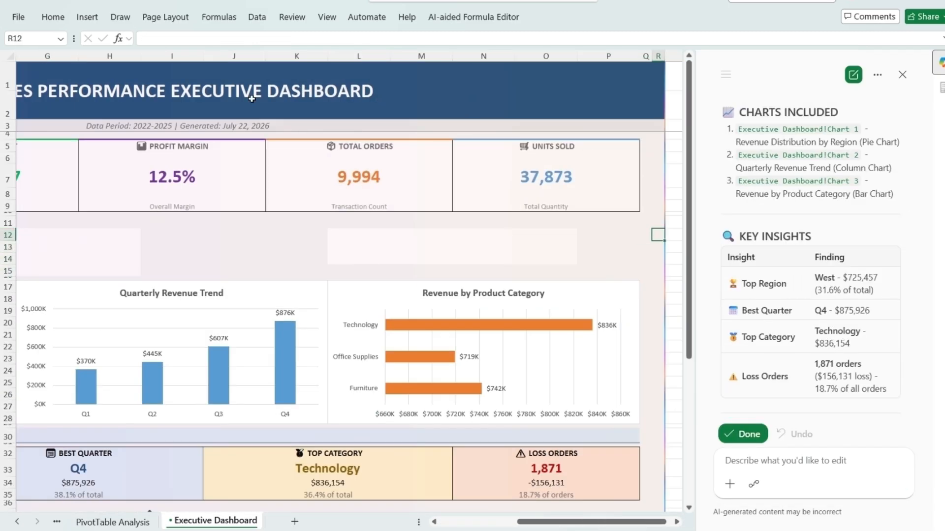
Close Copilot to give the Executive Dashboard the full width and return to its title cell
click(422, 258)
click(902, 75)
key(ctrl+Home)
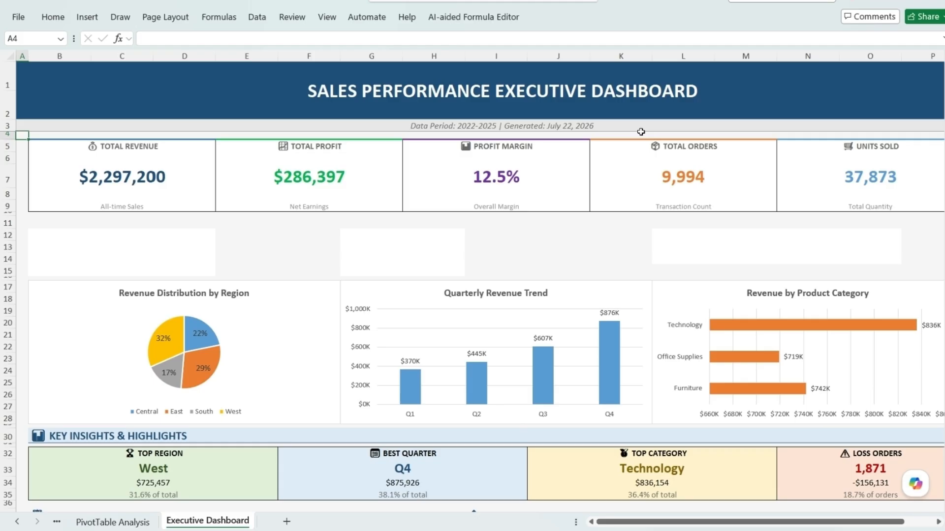
key(Up)
key(Up)
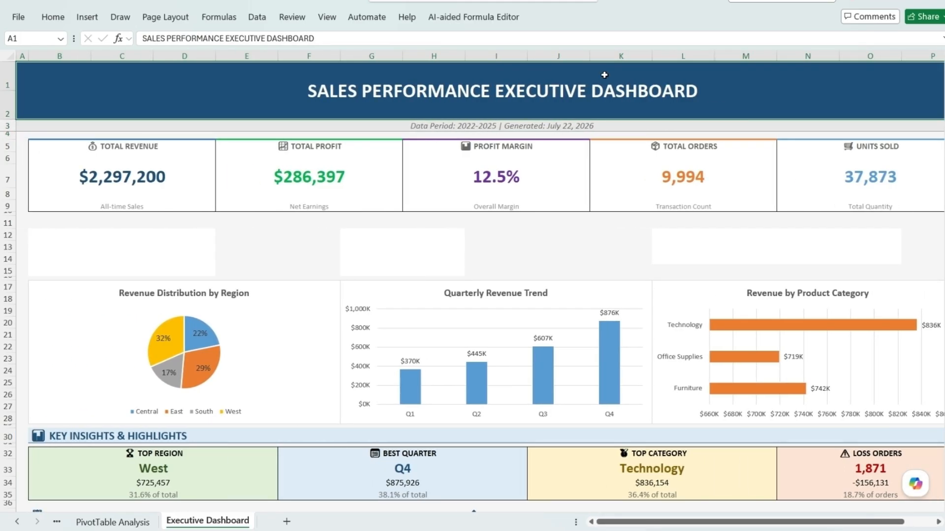
Examine the Total Revenue card's formula along with its label and caption cells
key(Down)
key(Down)
key(Down)
key(Down)
key(Down)
key(Right)
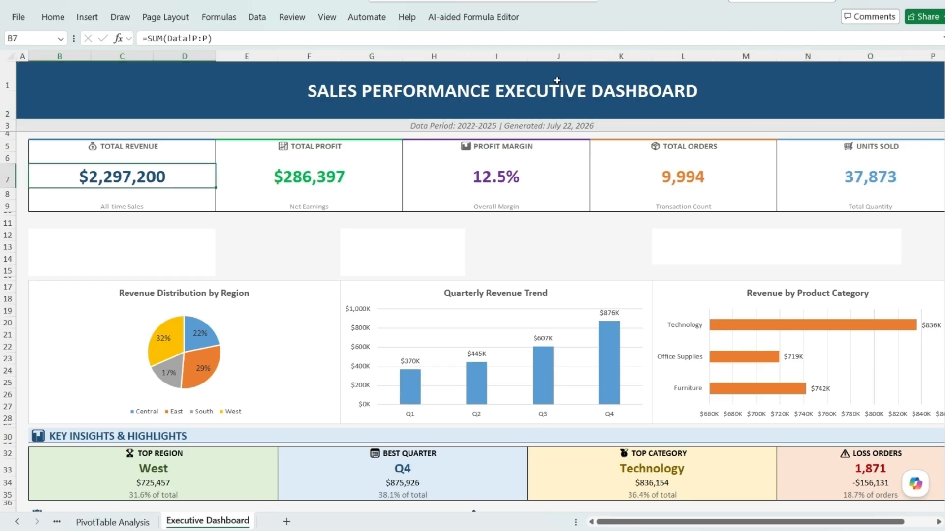
key(Up)
key(Up)
key(Down)
key(Down)
key(Down)
key(Down)
key(Up)
key(Up)
Check the formulas behind the Total Profit, Profit Margin, Total Orders and Units Sold cards
key(Right)
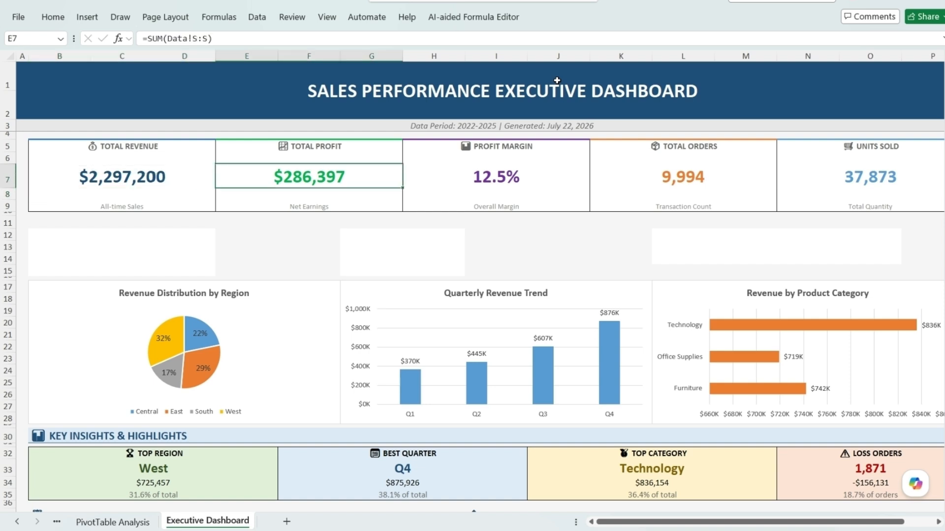
key(Right)
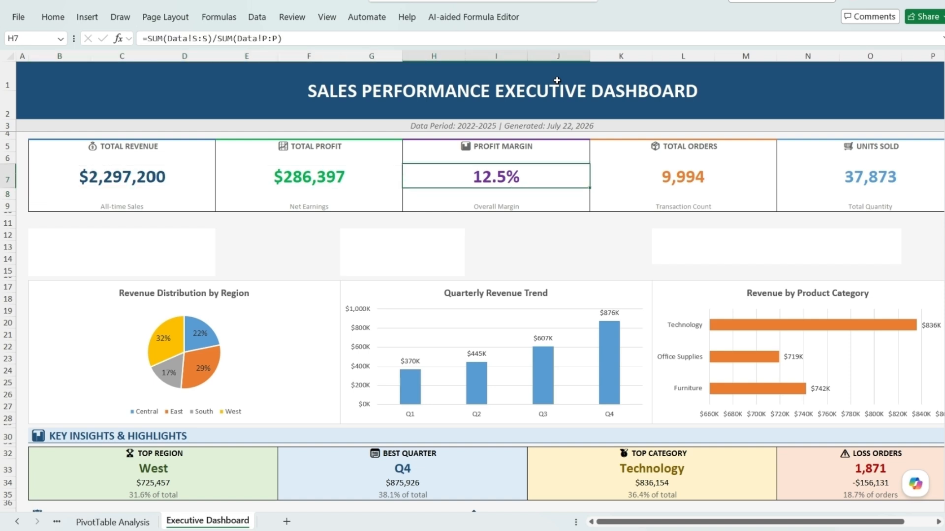
key(Right)
key(Right)
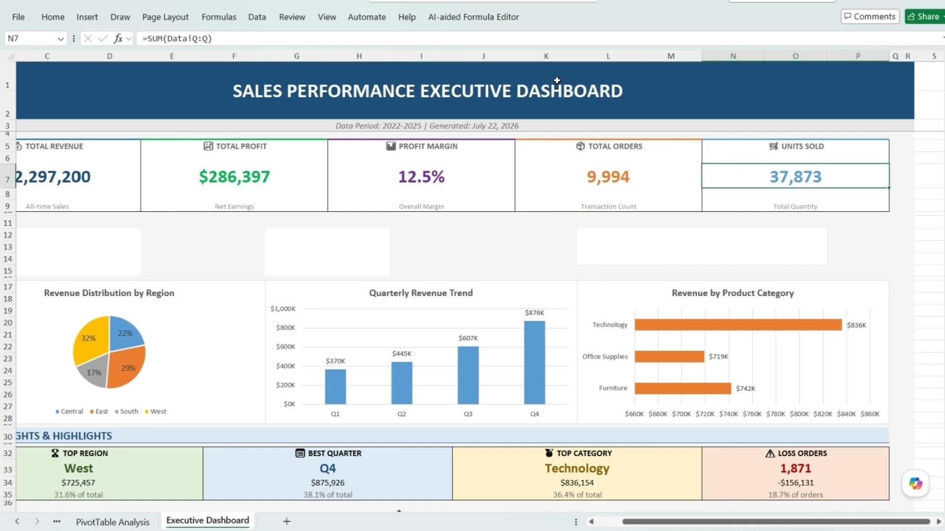
Examine the Revenue Distribution by Region and Quarterly Revenue Trend charts along row 23 of the dashboard
key(Down)
key(Down)
key(Down)
key(Down)
key(Down)
key(Down)
key(Down)
key(Down)
key(Down)
key(Down)
key(Down)
key(Down)
key(Down)
key(Down)
key(Down)
key(Down)
key(Left)
key(Left)
key(Left)
key(Left)
key(Left)
key(Left)
key(Left)
key(Left)
key(Left)
key(Left)
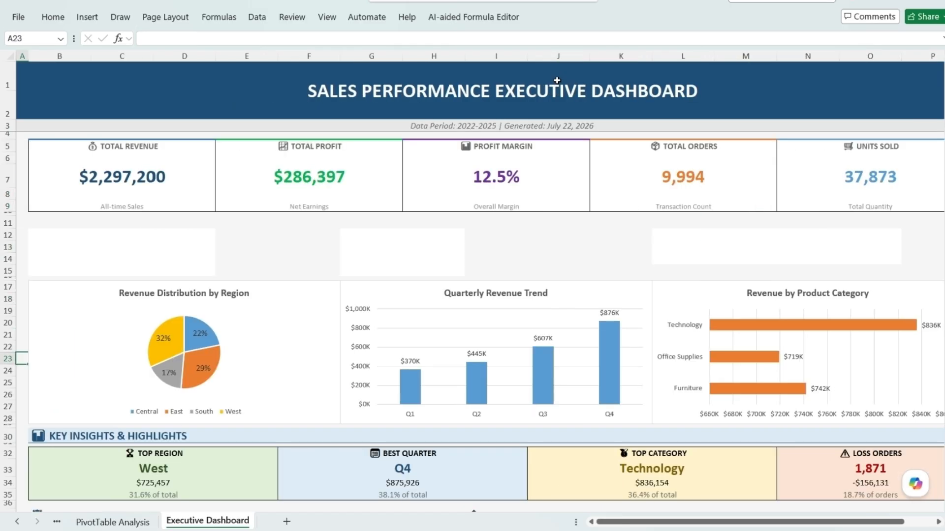
key(Right)
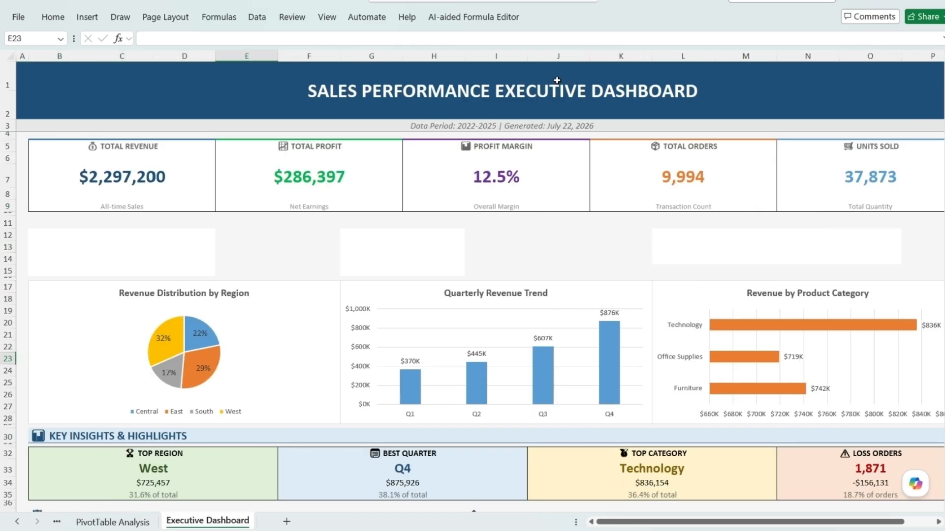
key(Right)
key(Right)
key(Right)
key(Right)
key(Right)
key(Right)
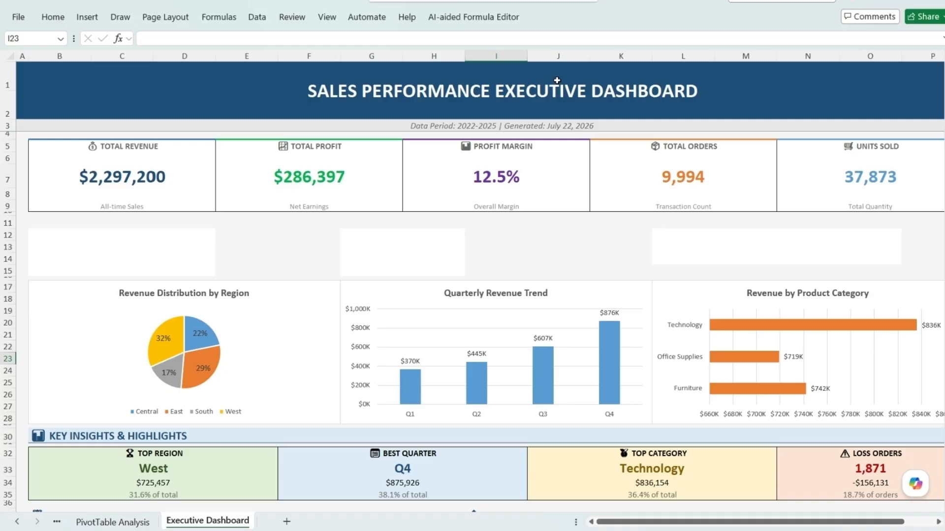
Look over the Revenue by Product Category chart and past the dashboard's last column, returning to the start of row 23
key(Right)
key(Right)
key(Right)
key(Right)
key(Right)
key(Right)
key(Right)
key(Right)
key(Right)
key(Right)
key(Right)
key(Left)
key(Left)
key(Left)
key(Left)
key(Left)
key(Left)
key(Left)
key(Left)
key(Left)
key(Left)
key(Left)
key(Left)
key(Left)
key(Left)
key(Left)
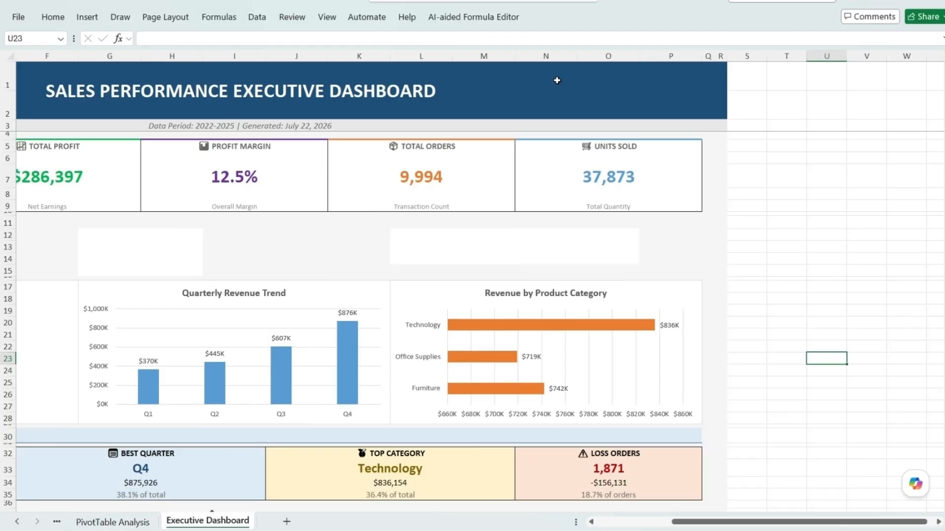
key(Home)
Examine the Key Insights & Highlights cards and the Segment Performance table, going down to row 46
key(Down)
key(Down)
key(Down)
key(Down)
key(Down)
key(Down)
key(Down)
key(Down)
key(Down)
key(Down)
key(Down)
key(Down)
key(Down)
key(Down)
key(Down)
key(Down)
key(Down)
key(Down)
key(Down)
key(Down)
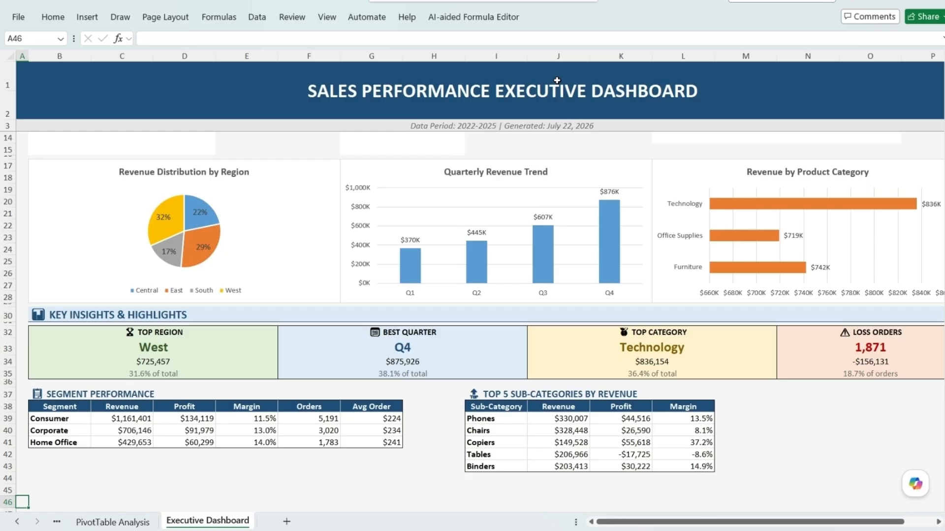
key(Right)
key(Right)
key(Right)
key(Right)
key(Right)
key(Right)
key(Right)
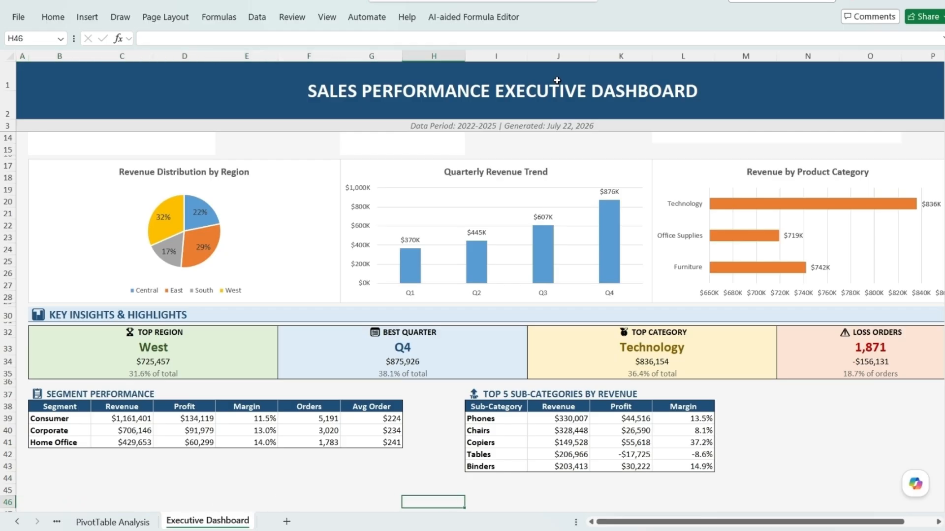
Look over the Top 5 Sub-Categories by Revenue table and the dashboard's remaining columns along row 46, then return to the first columns
key(Right)
key(Right)
key(Right)
key(Right)
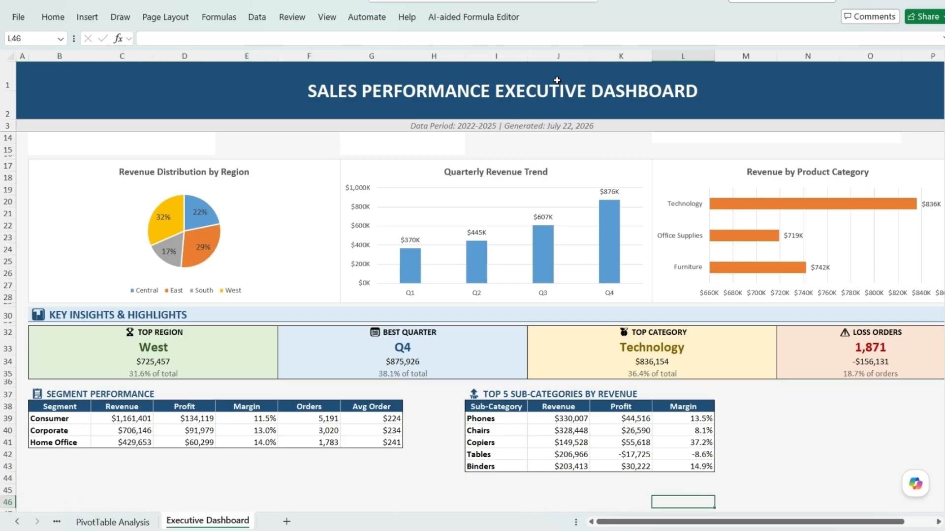
key(Right)
key(Right)
key(Right)
key(Right)
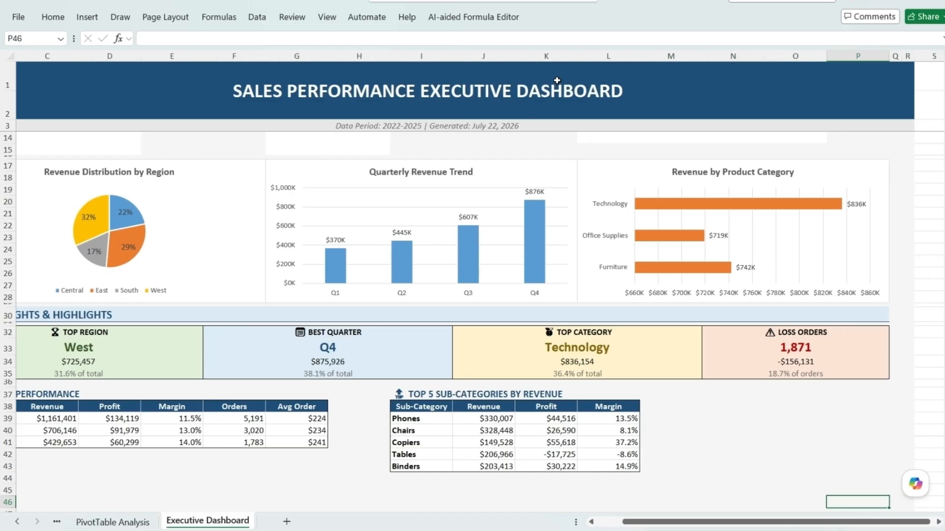
key(Left)
key(Left)
key(Left)
key(Left)
key(Left)
key(Left)
key(Left)
key(Left)
key(Left)
key(Left)
key(Left)
key(Left)
key(Left)
key(Left)
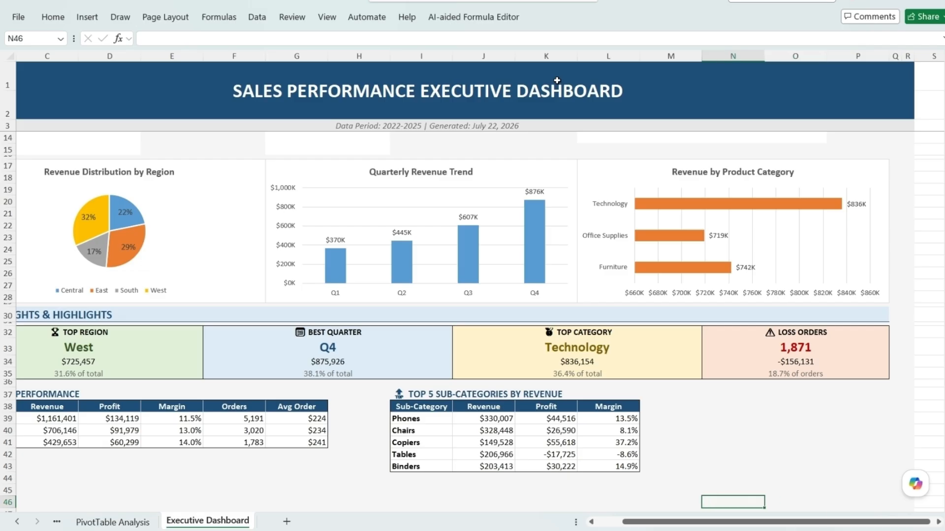
Check the Corporate row's formulas in the Segment Performance table, from Profit through Avg Order
key(Up)
key(Up)
key(Up)
key(Up)
key(Up)
key(Up)
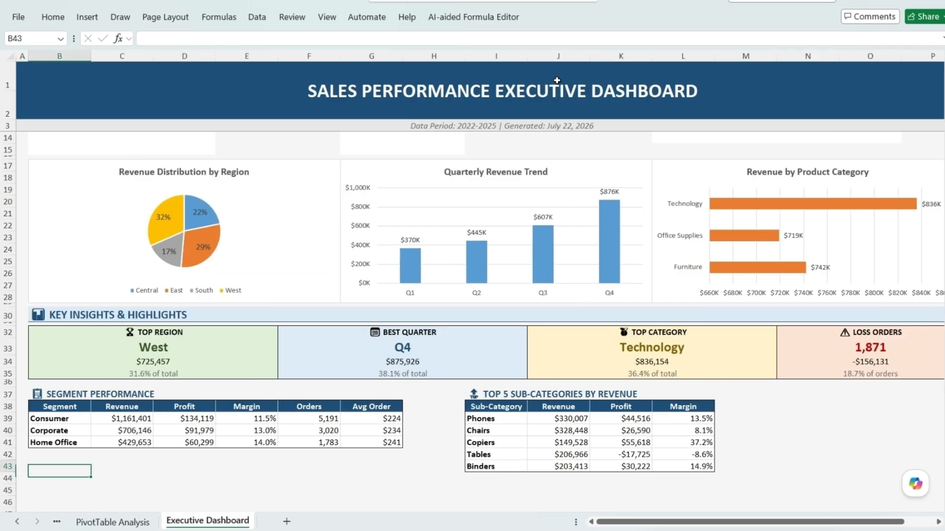
key(Right)
key(Right)
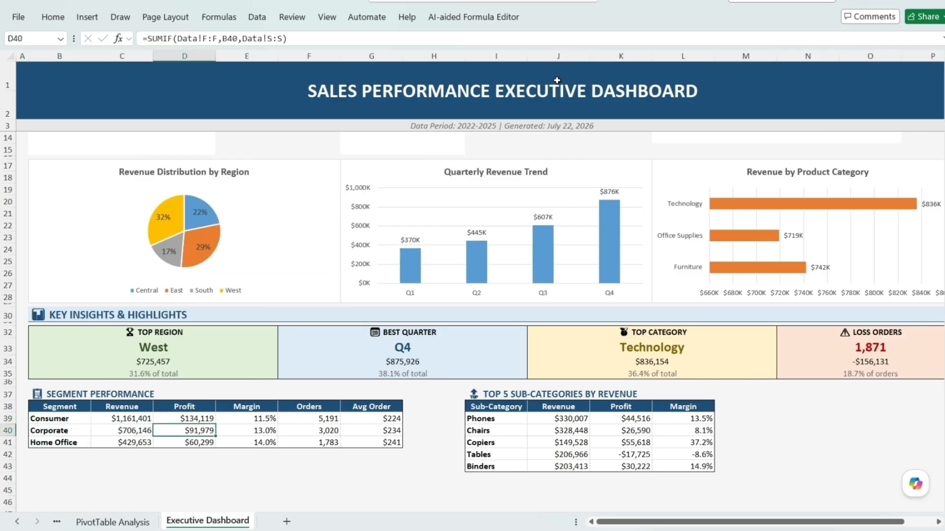
key(Right)
key(Right)
key(Right)
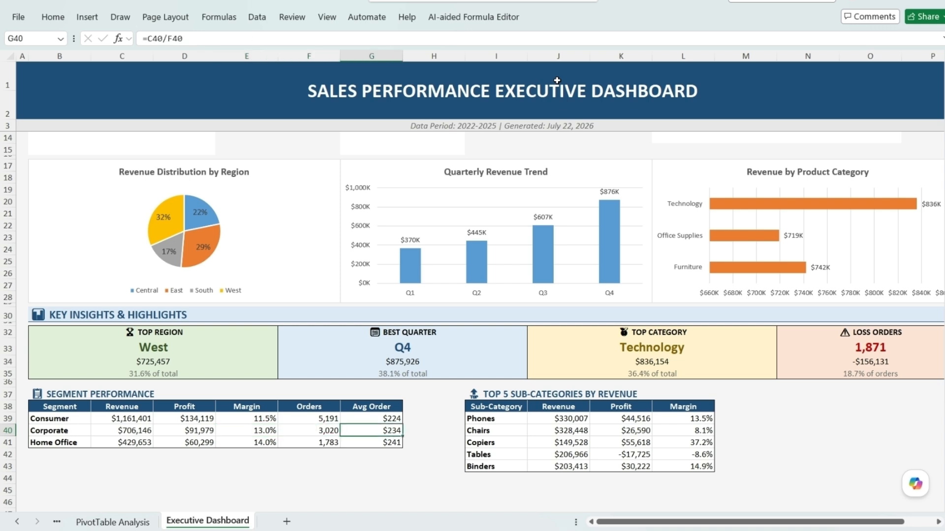
Check the Revenue and Margin formulas in the Top 5 Sub-Categories by Revenue table
key(Right)
key(Right)
key(Right)
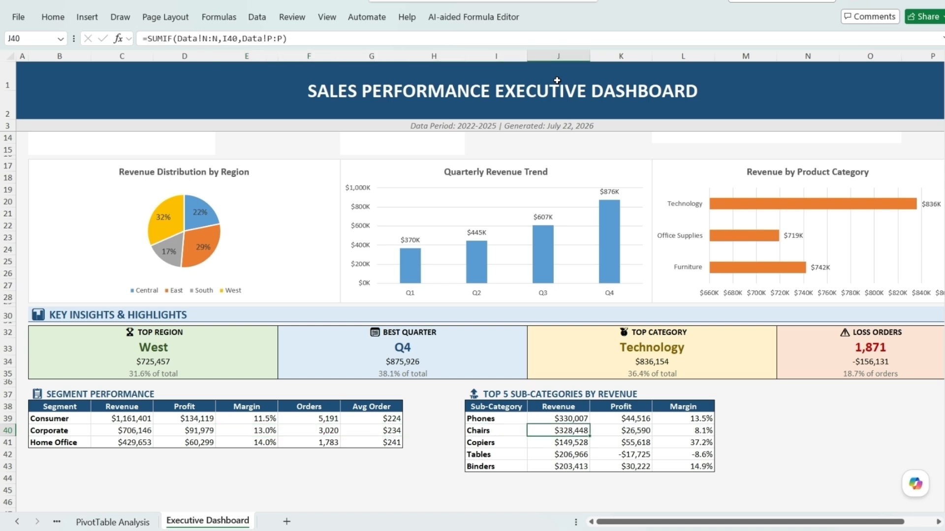
key(Right)
key(Right)
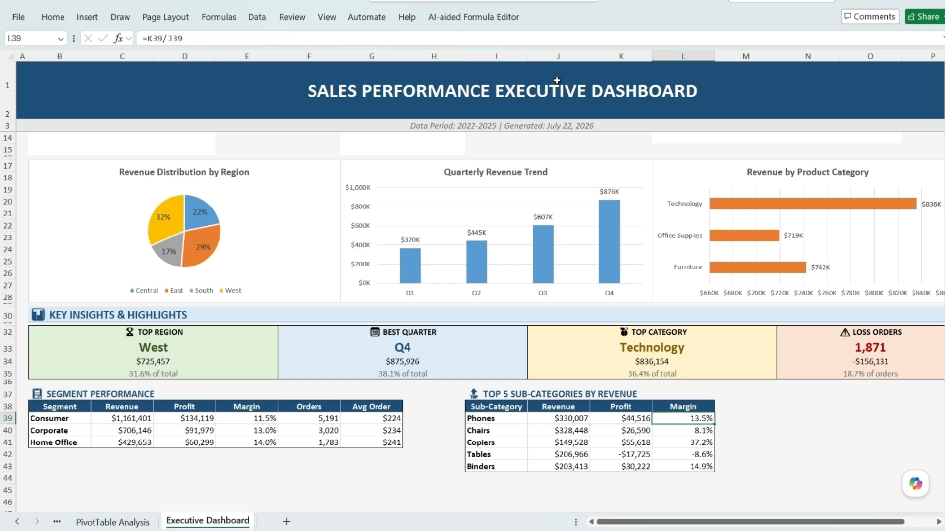
Return to the top of the dashboard and inspect the blank-looking cells between the KPI cards and charts, ending at A14
key(ctrl+Home)
key(Down)
key(Down)
key(Down)
key(Down)
key(Down)
key(Down)
key(Down)
key(Down)
key(Down)
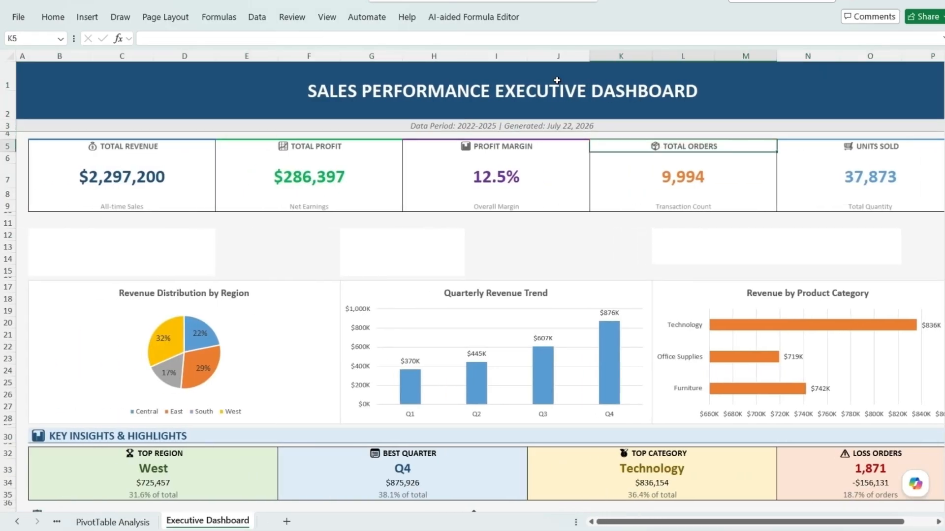
key(Down)
key(Down)
key(Down)
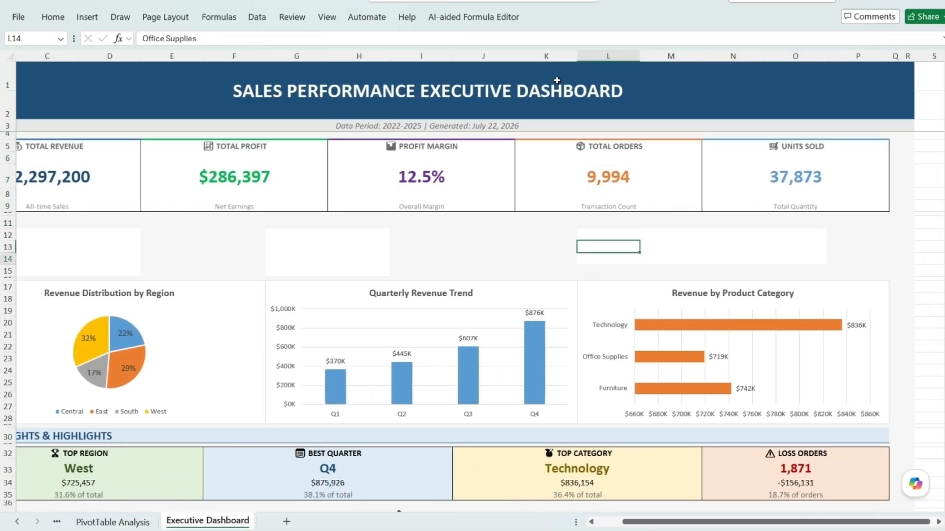
key(Left)
key(Left)
key(Left)
key(Left)
key(Home)
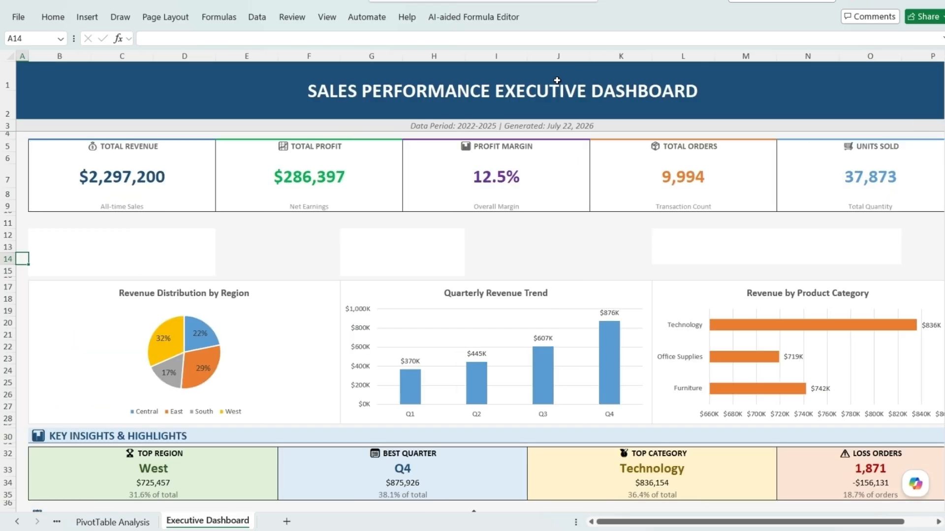